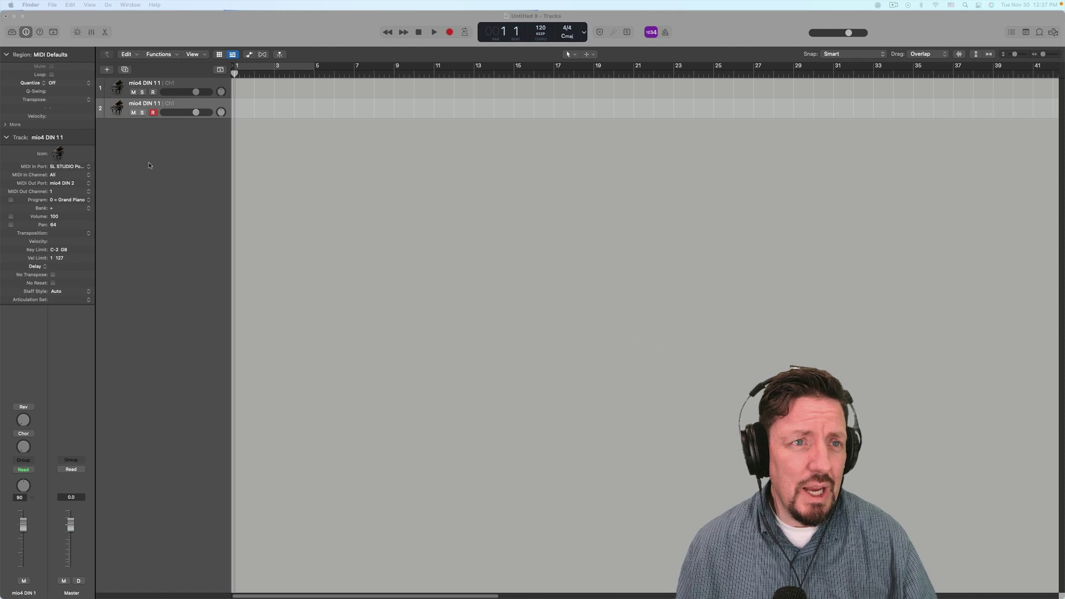
- Make Logic Pro active, showing the project's two mio4 DIN 1 1 external MIDI tracks
left_click(167, 28)
- Add an external MIDI track with input SL STUDIO Port 1 and output Steinberg UR22mkII
left_click(99, 5)
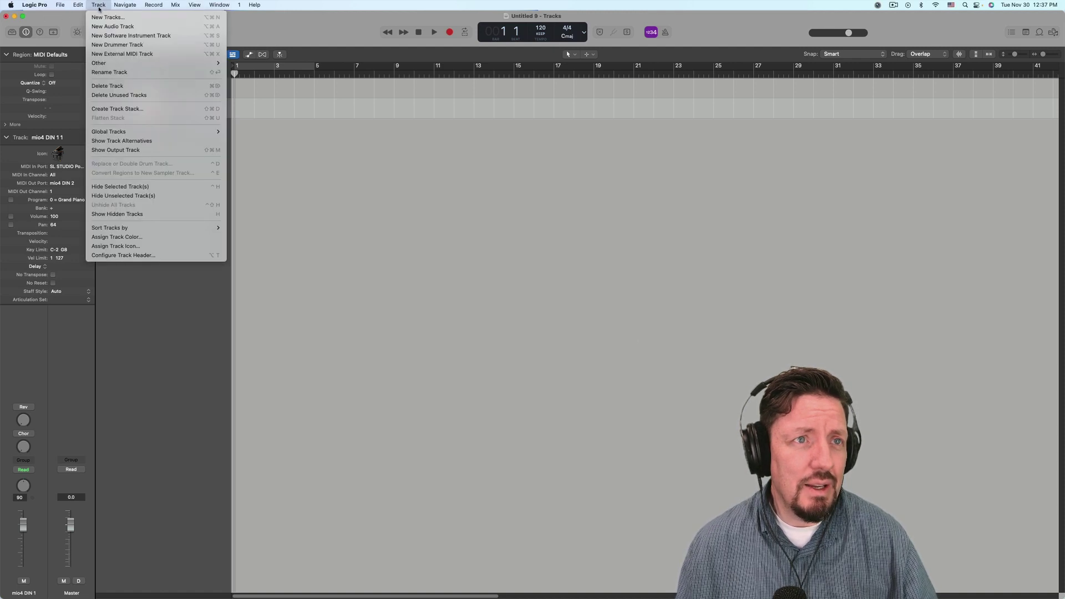
left_click(109, 55)
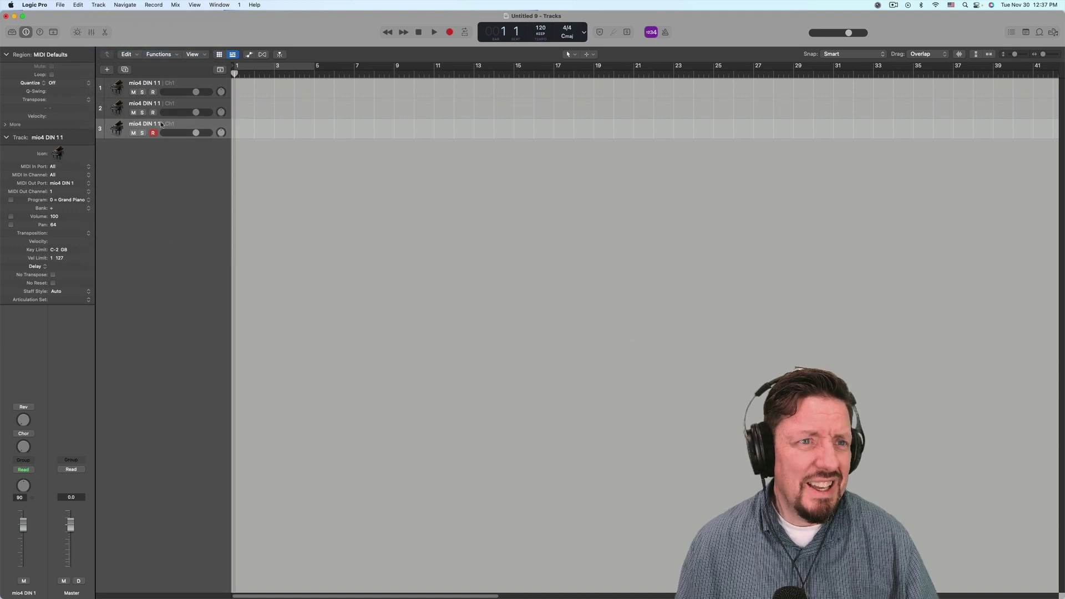
left_click(66, 168)
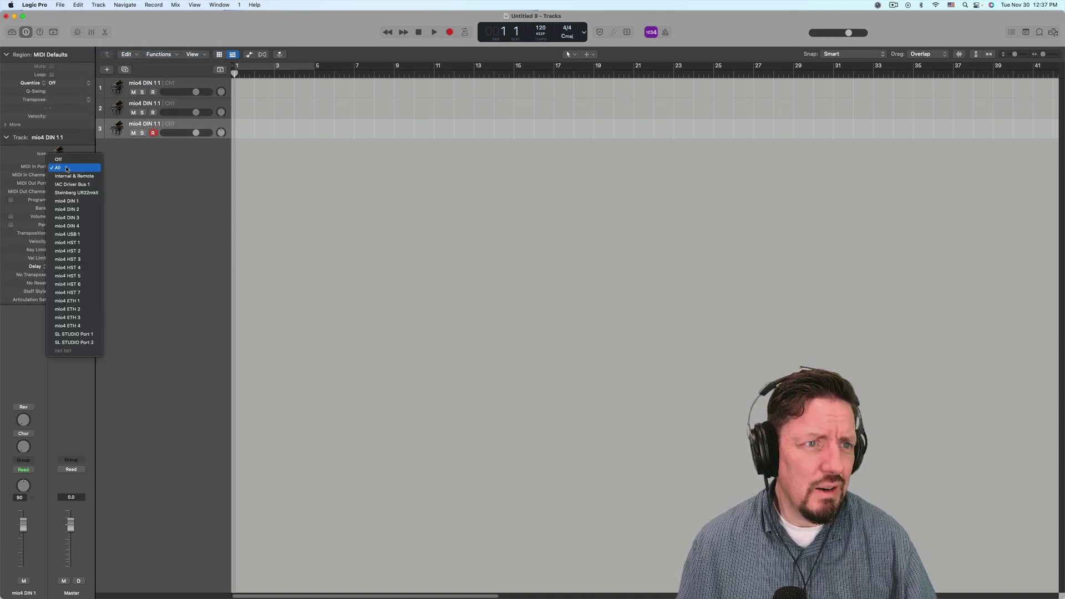
left_click(65, 340)
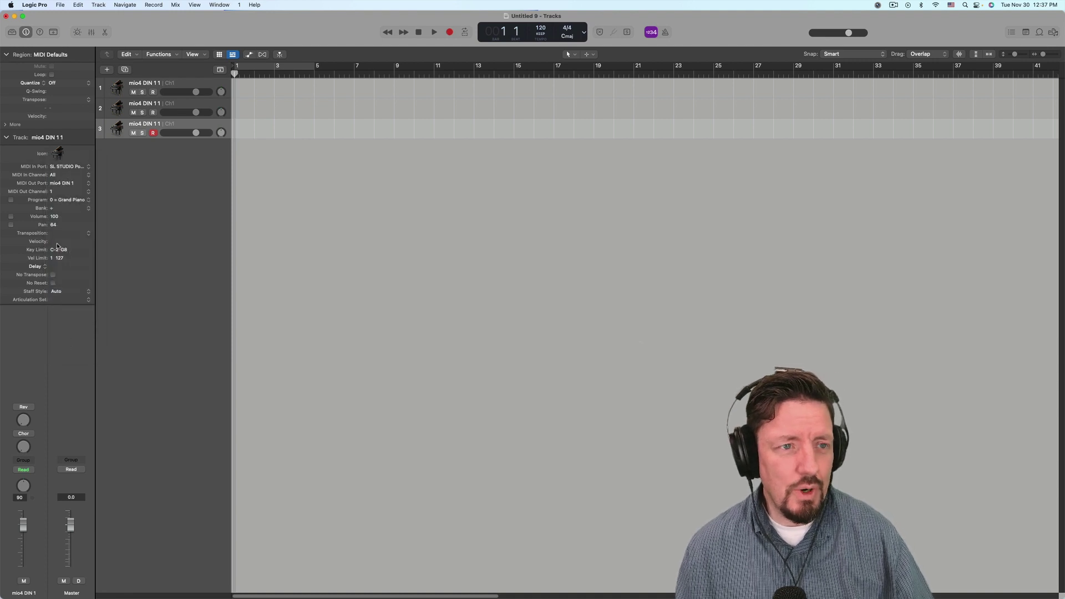
left_click(79, 184)
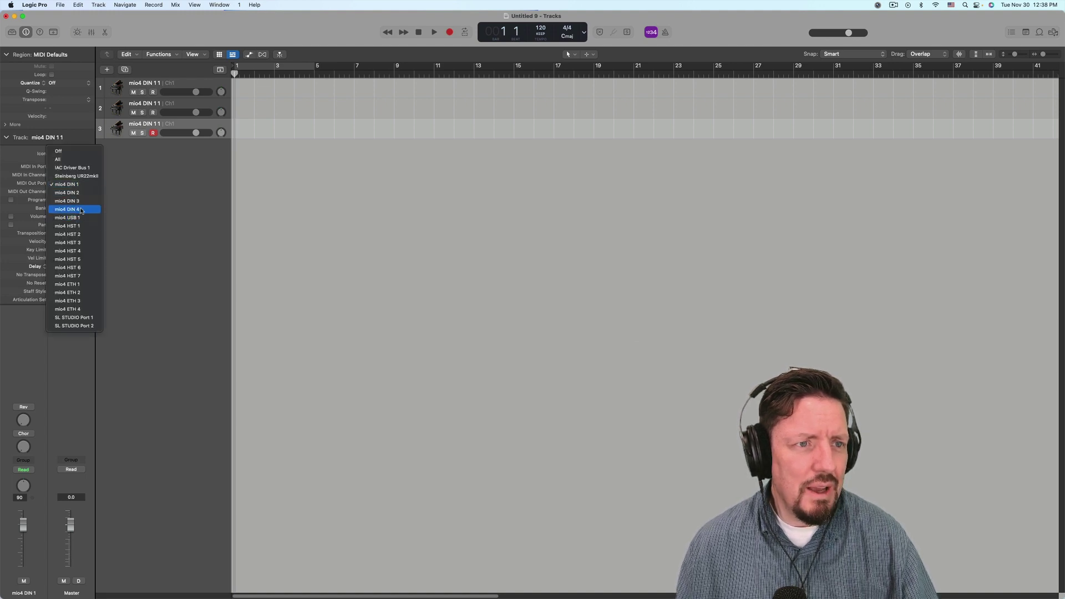
left_click(80, 176)
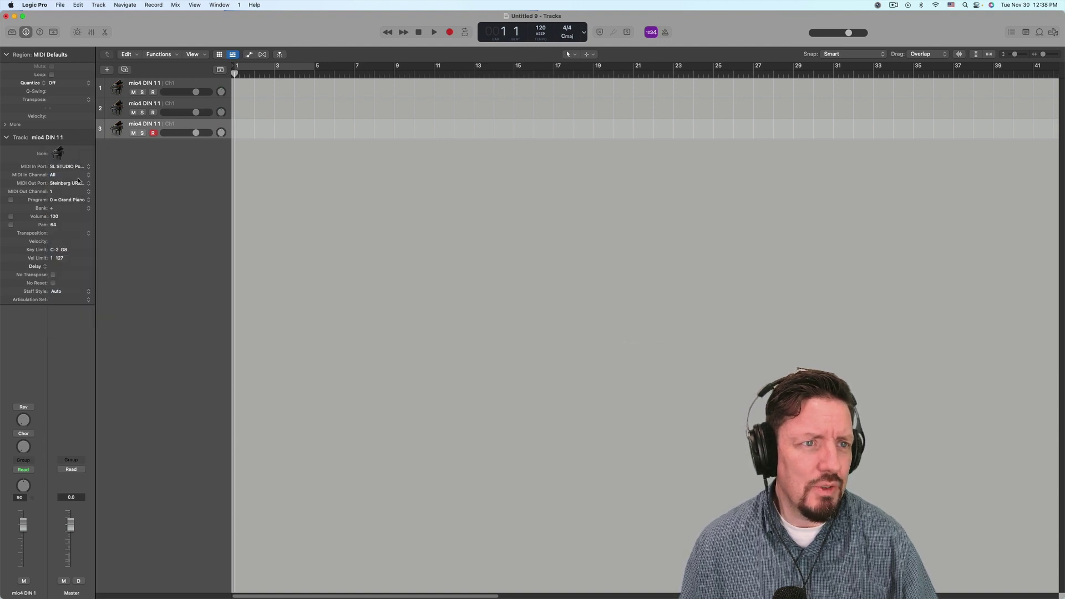
- Compare the MIDI output ports of tracks 1, 2 and 3
left_click(165, 107)
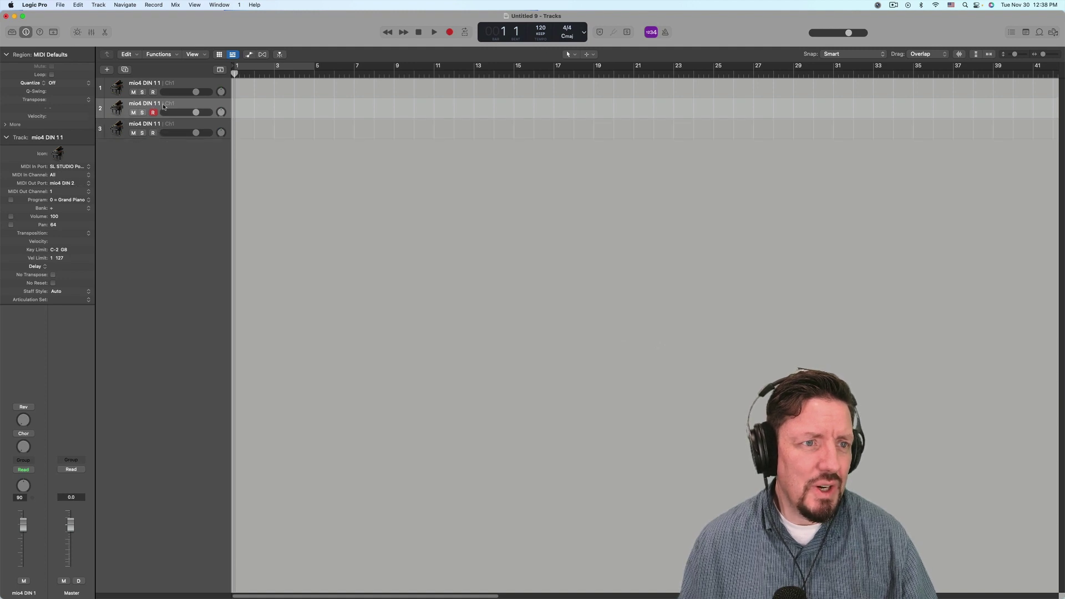
left_click(167, 87)
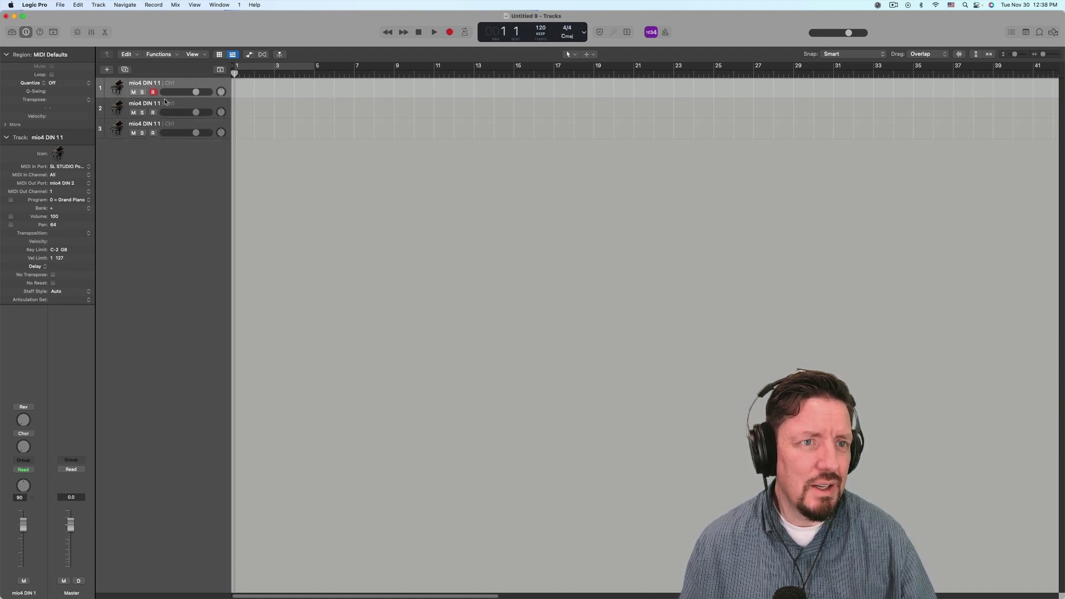
left_click(167, 109)
left_click(170, 127)
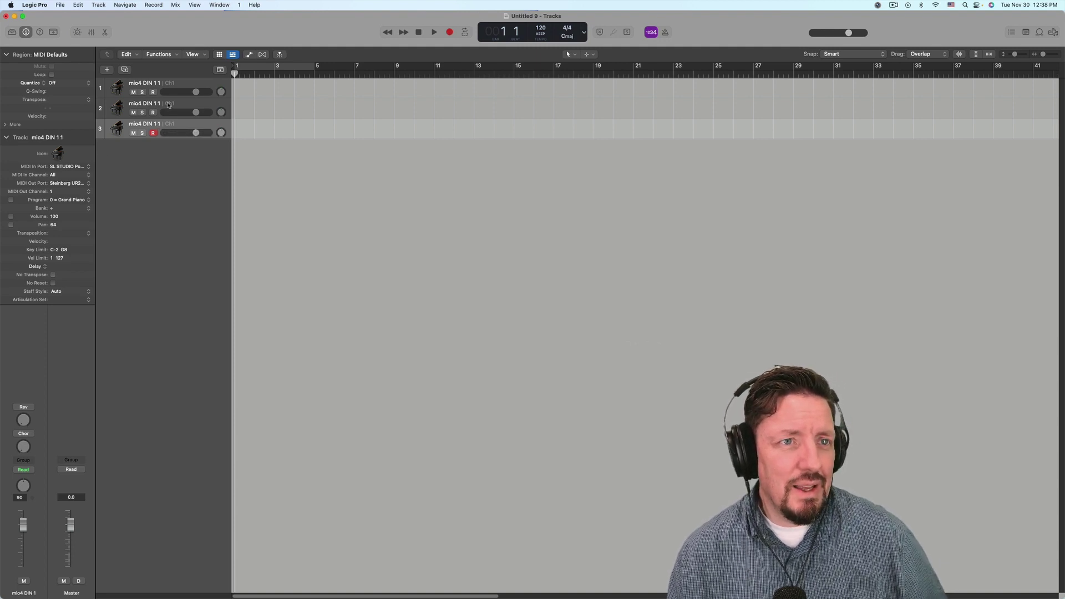
- Add track 4 with input SL STUDIO Port 1, output channel 1 and output port mio4 DIN 4
double_click(161, 151)
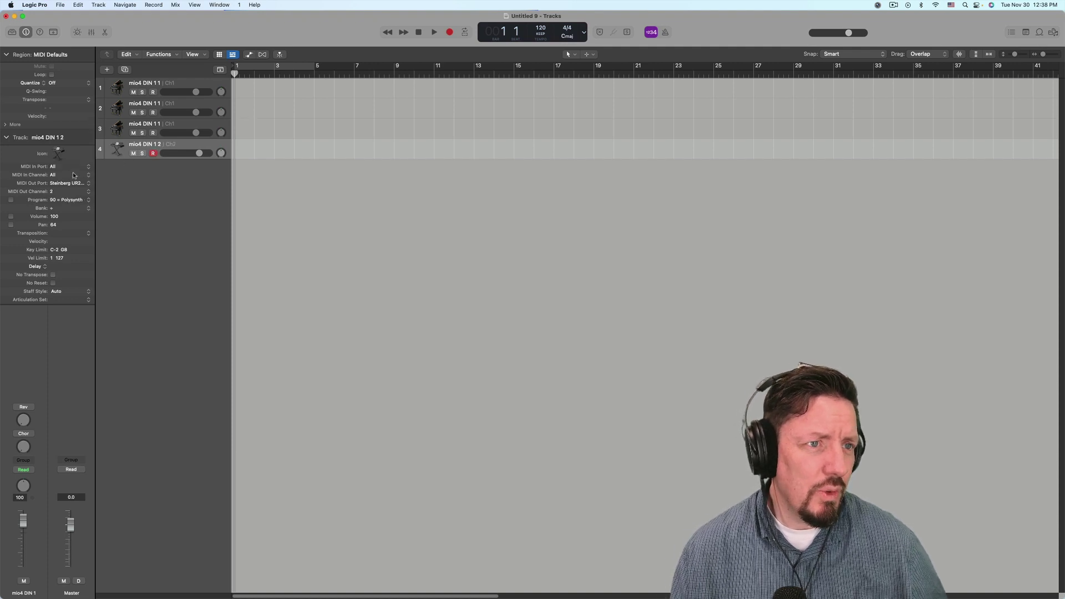
left_click(71, 166)
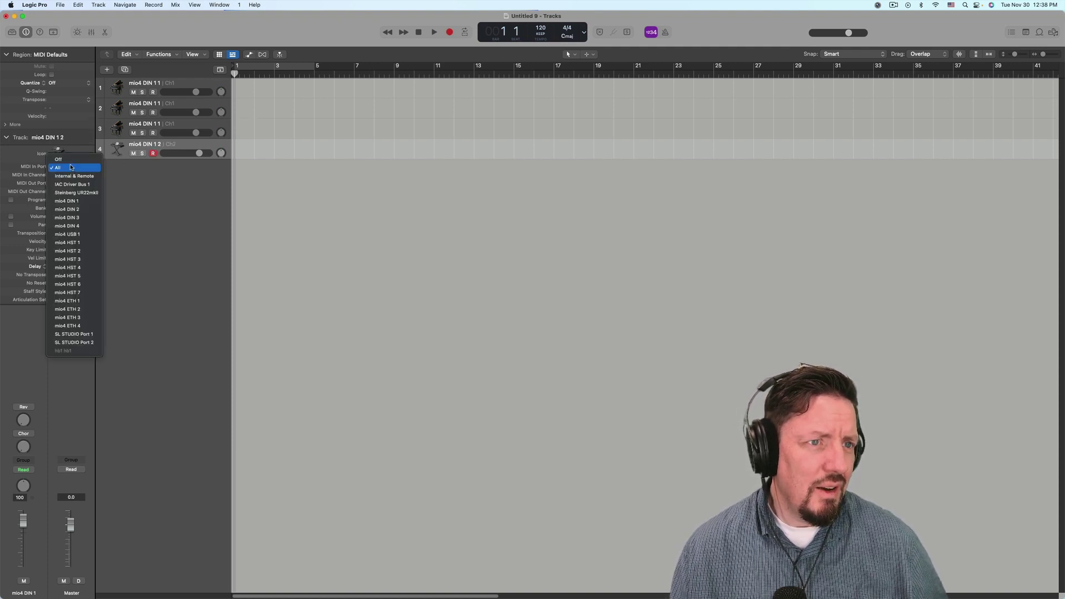
left_click(72, 335)
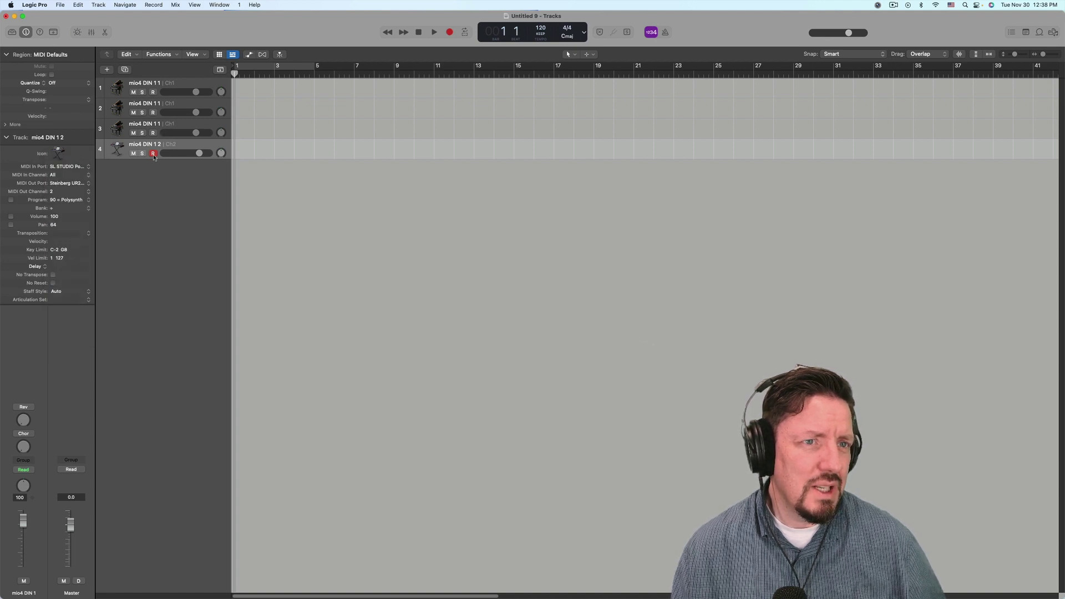
left_click(64, 192)
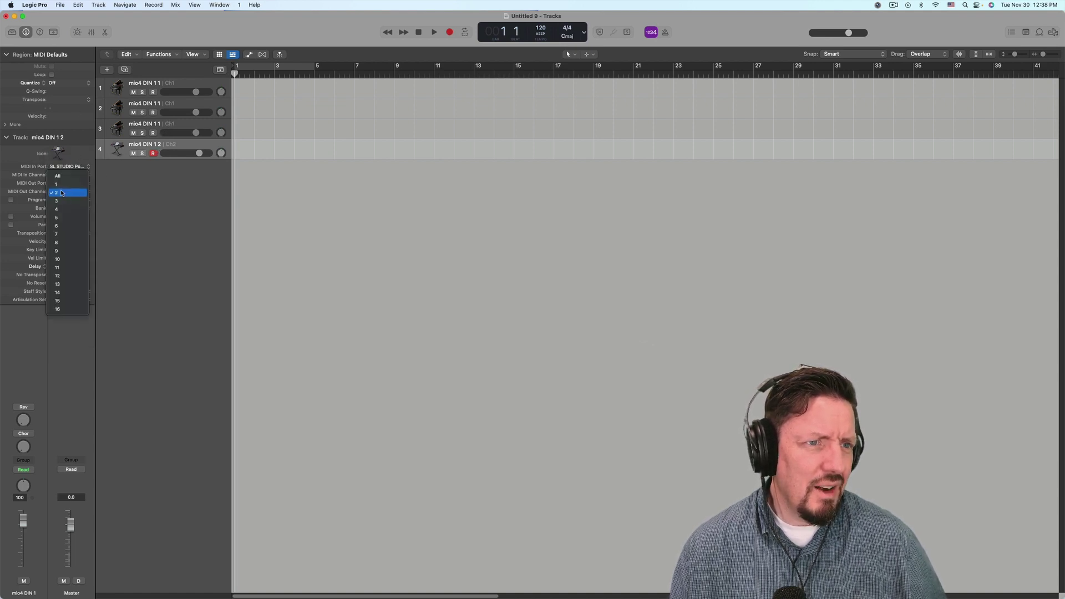
left_click(63, 185)
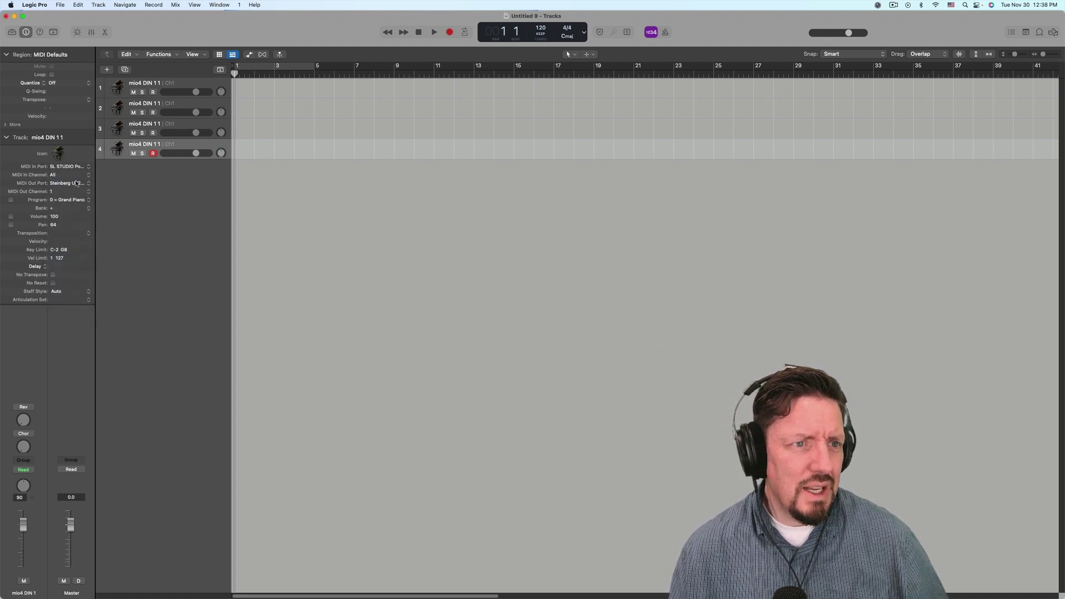
left_click(76, 185)
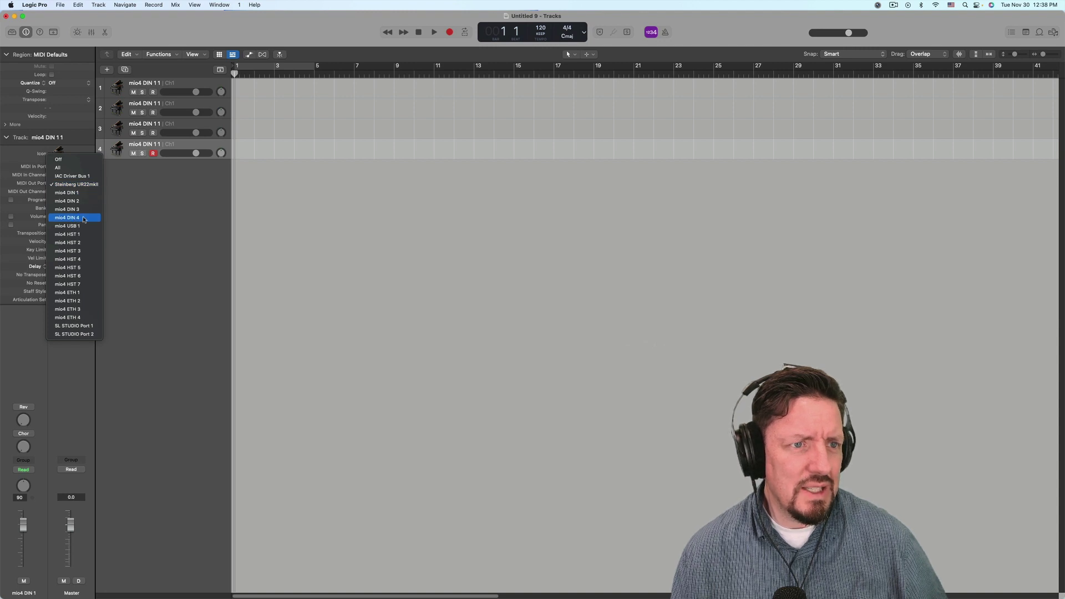
left_click(76, 217)
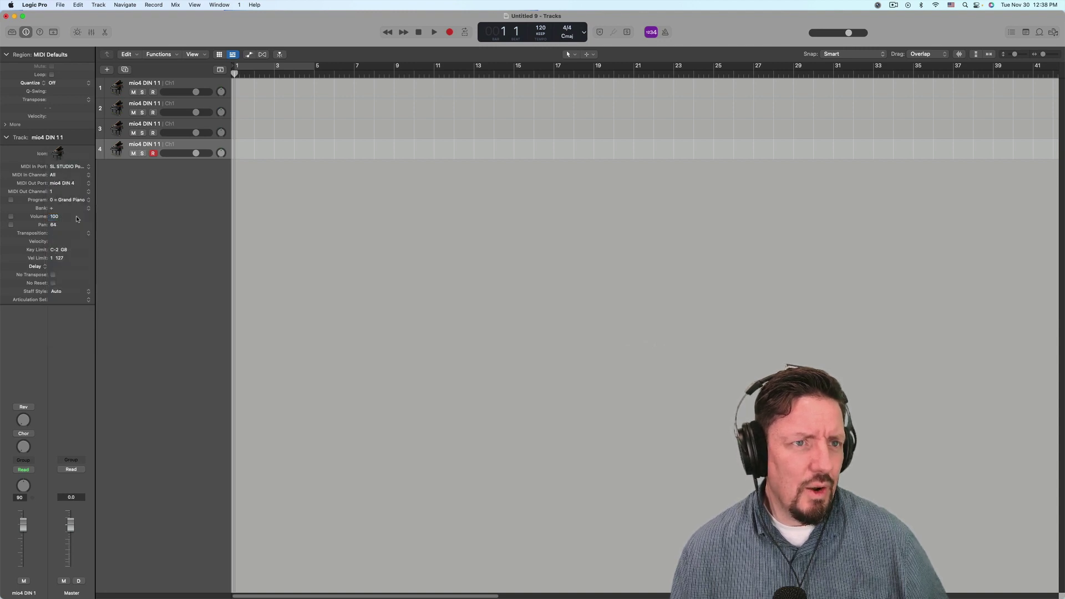
- Compare the output ports of tracks 3 and 4, both now mio4 DIN 4
left_click(164, 130)
left_click(168, 146)
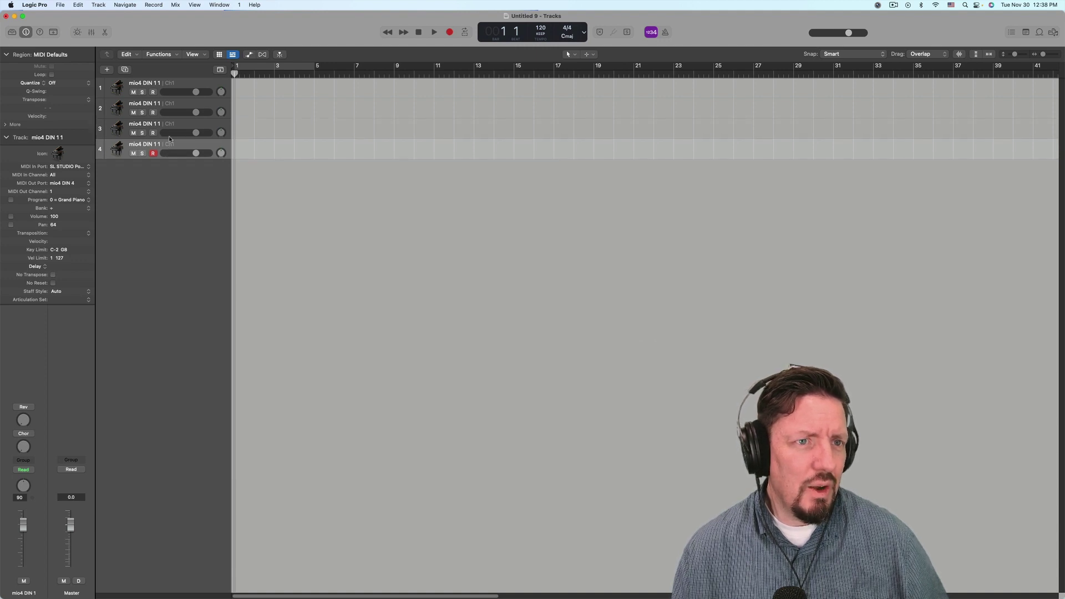
left_click(178, 125)
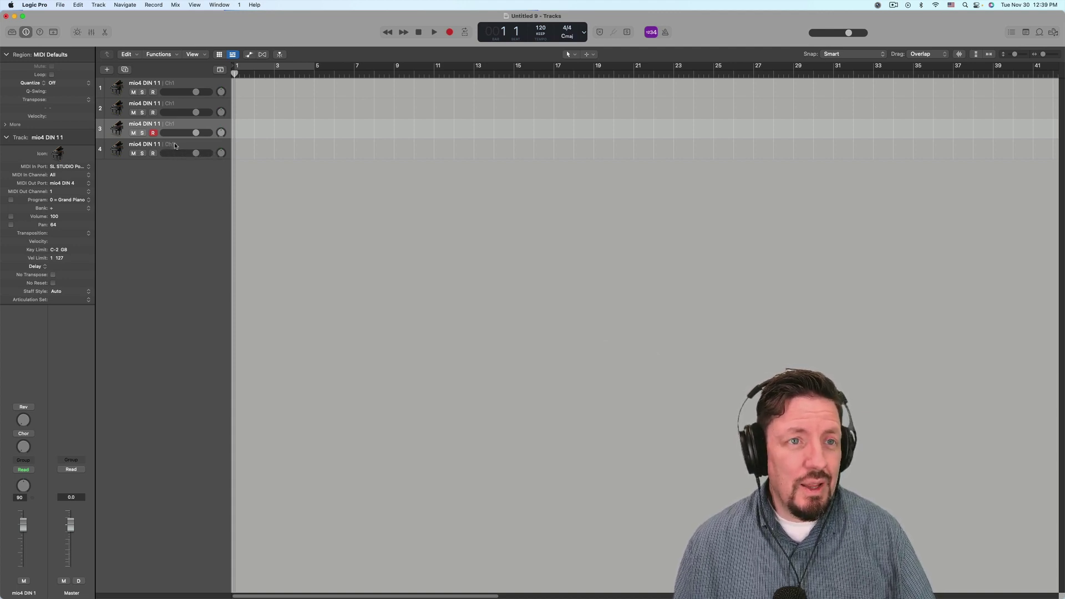
- With track 4 selected, show the Mixer below the tracks using X
left_click(175, 145)
left_click(105, 5)
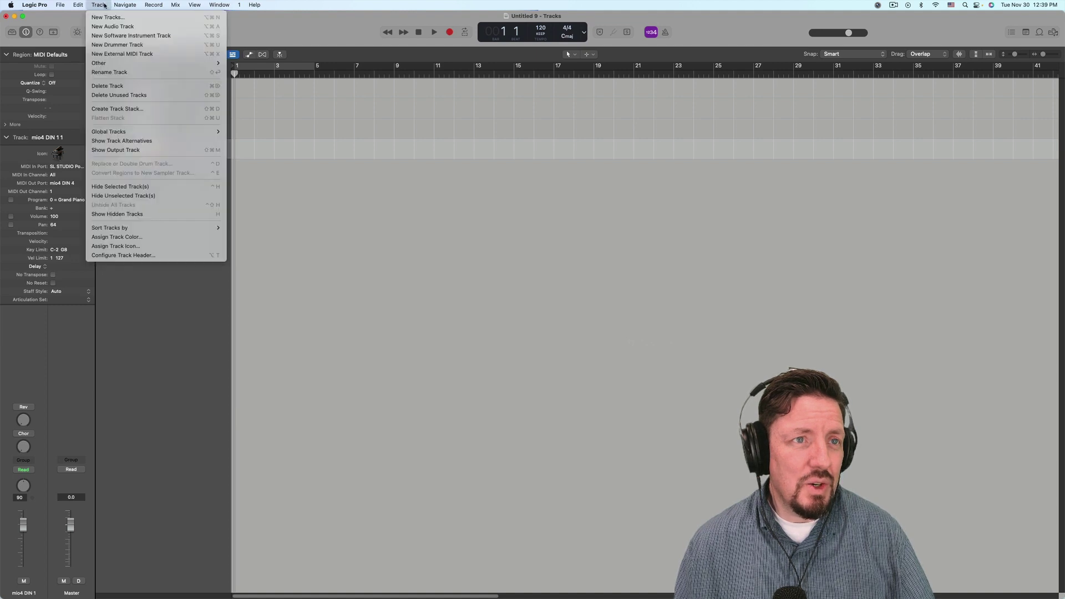
left_click(105, 5)
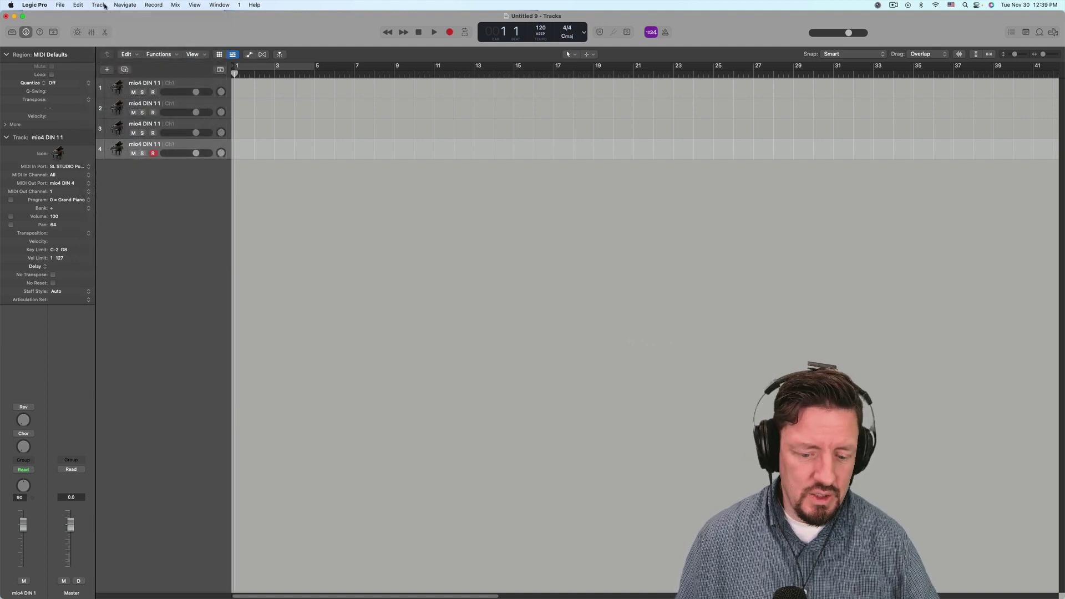
key("x")
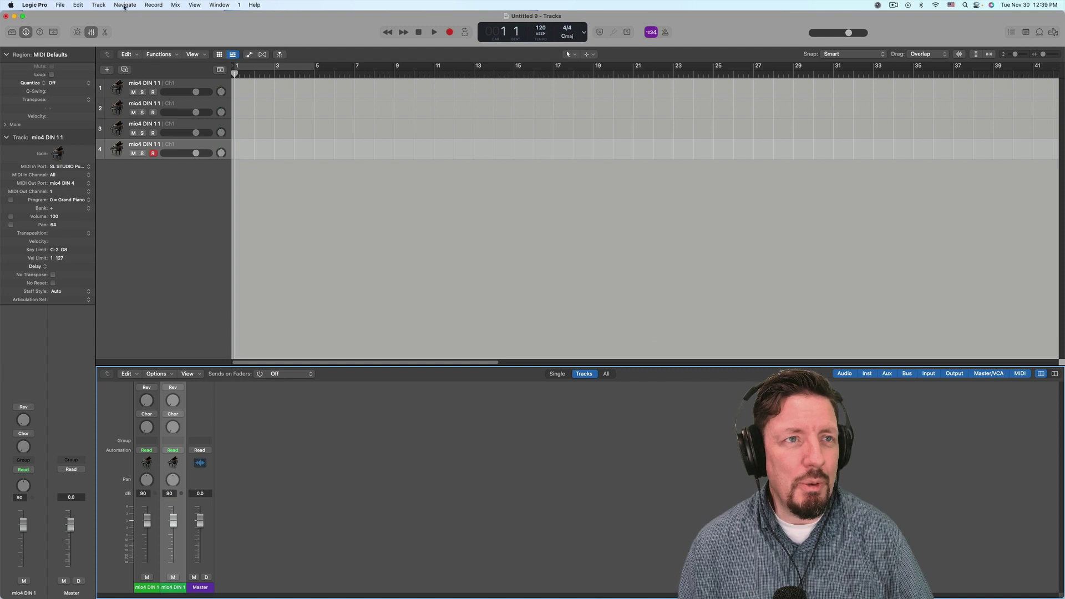
- Add three more external MIDI tracks, creating tracks 5, 6 and 7
left_click(98, 5)
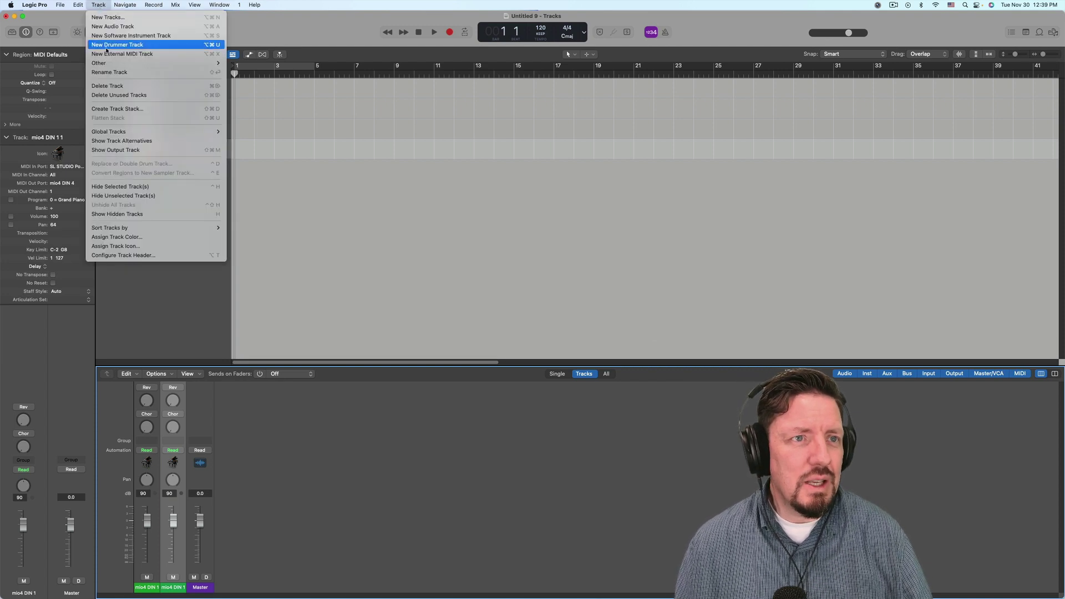
left_click(131, 54)
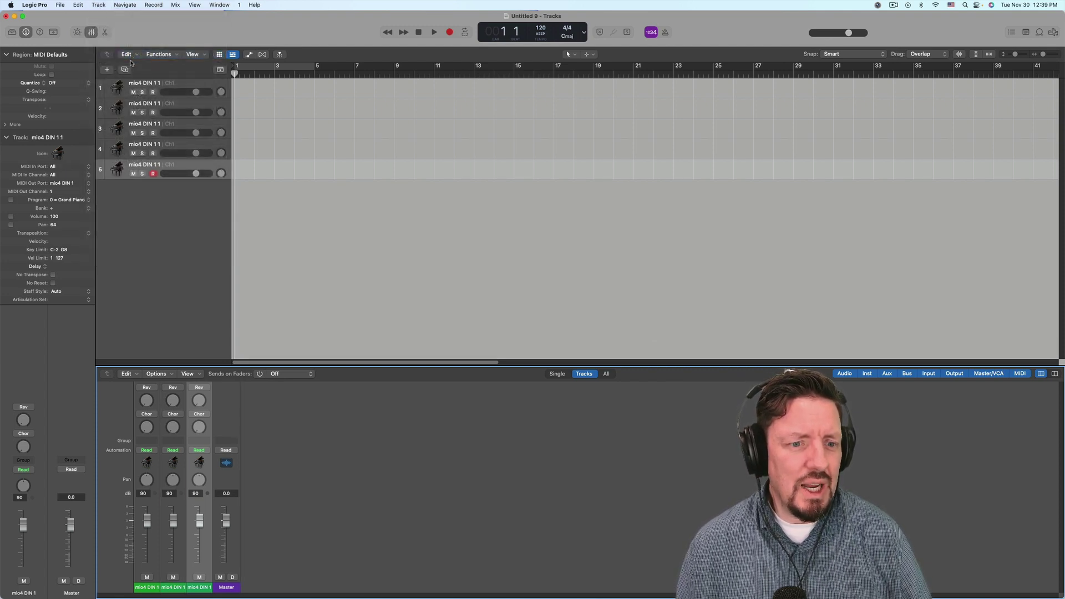
left_click(98, 5)
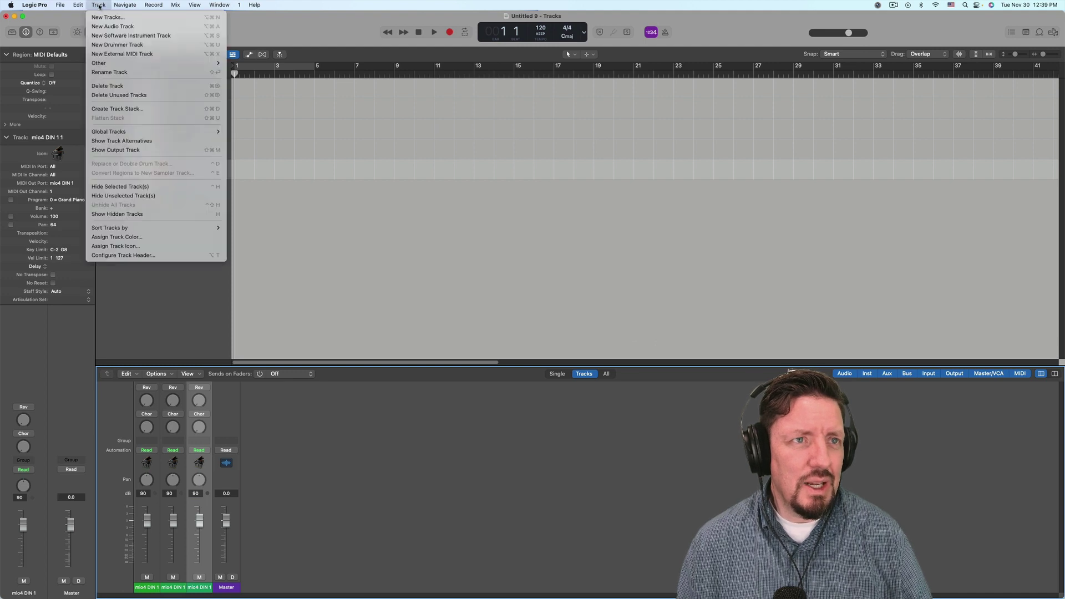
left_click(330, 310)
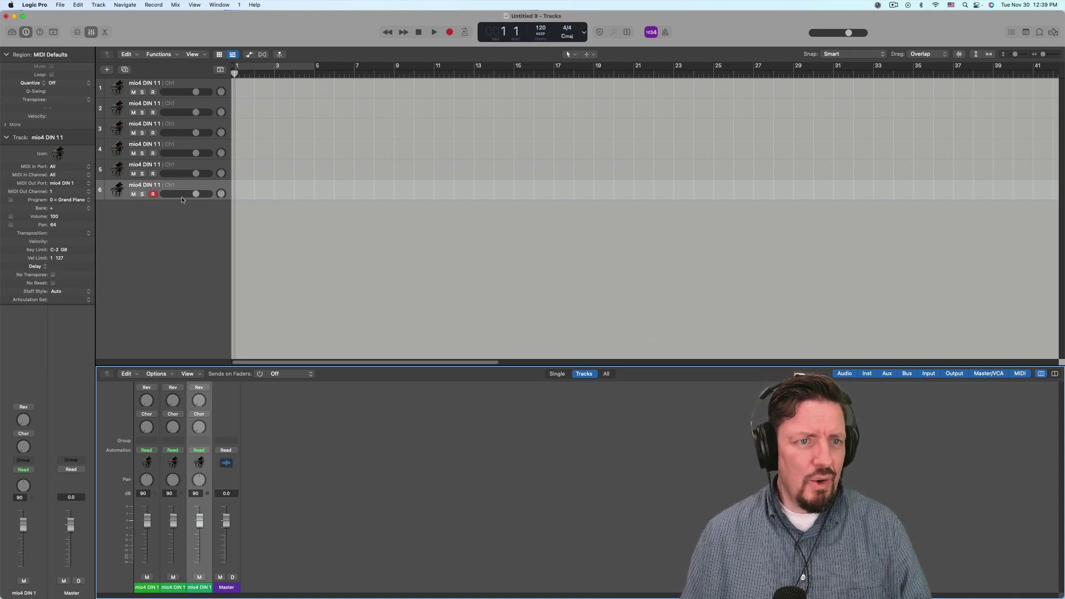
left_click(100, 6)
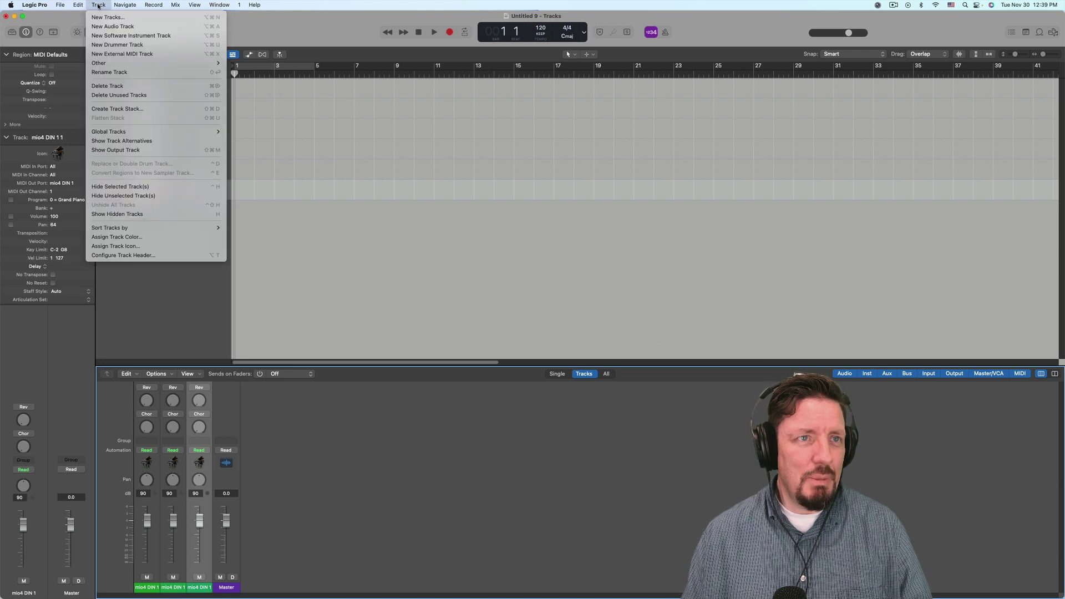
left_click(116, 53)
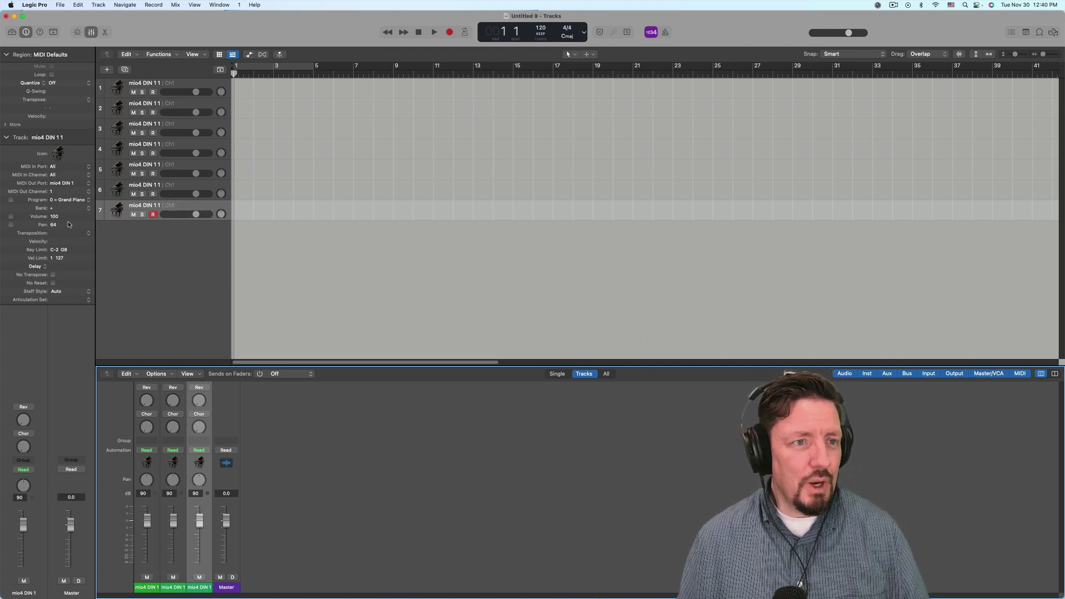
- Route track 7 to mio4 DIN 2 and check the output ports of tracks 4–7
left_click(74, 184)
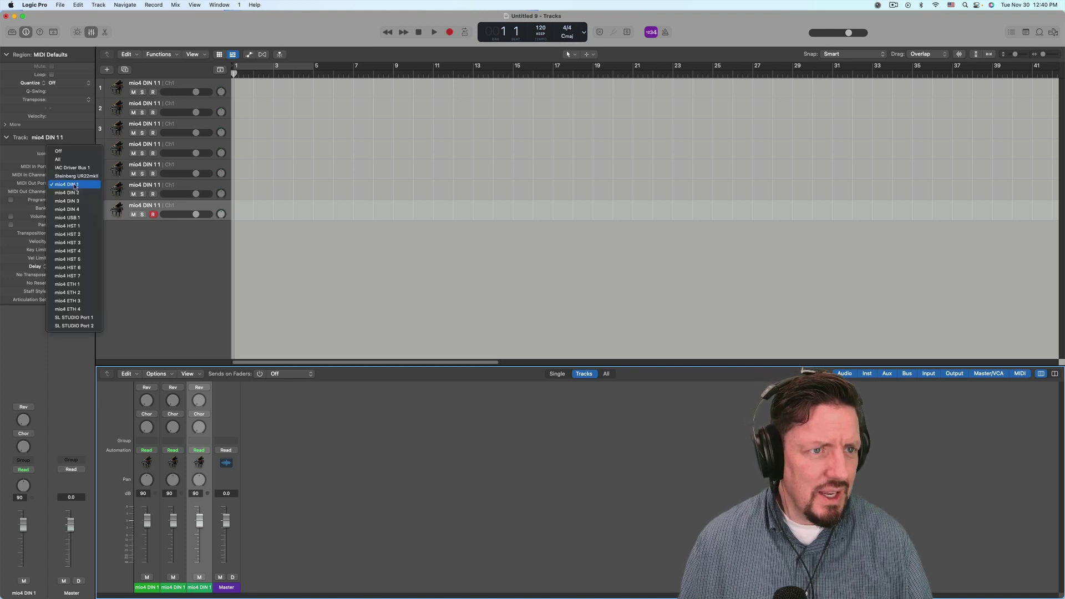
left_click(79, 193)
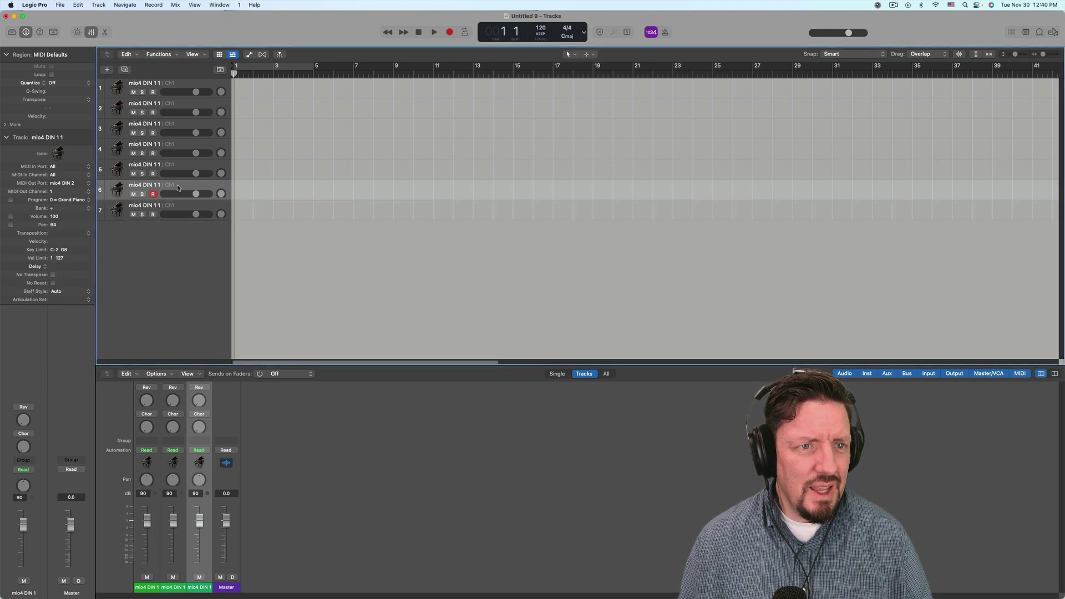
left_click(176, 164)
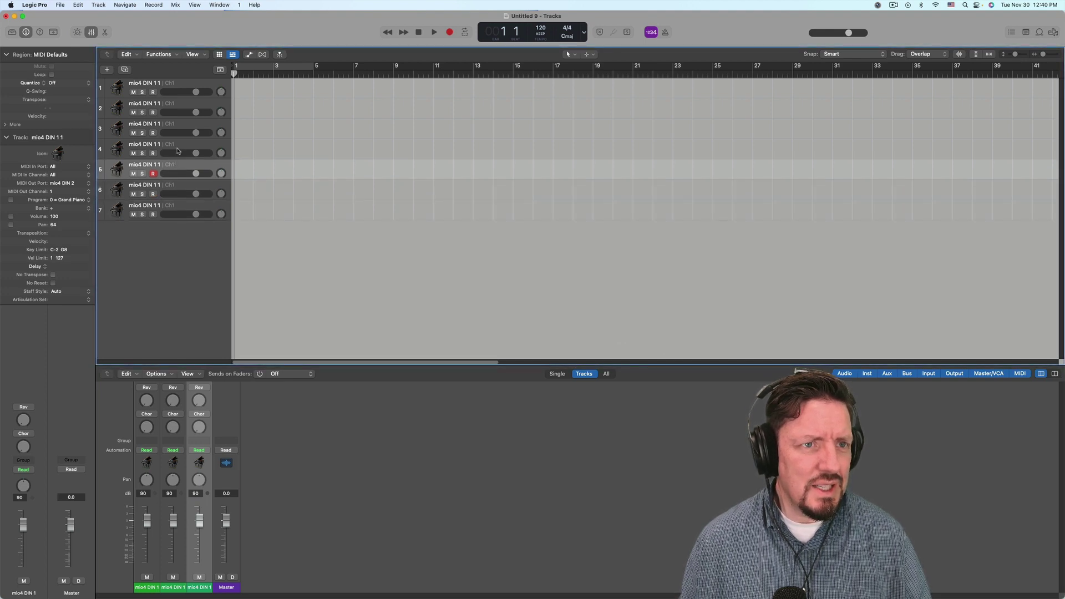
left_click(178, 145)
left_click(177, 167)
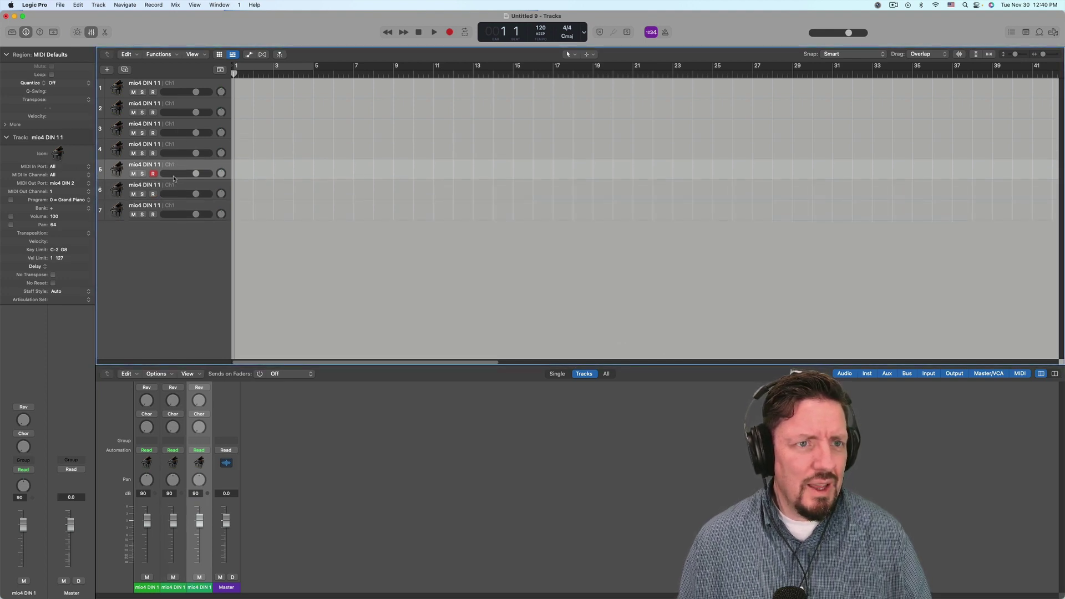
left_click(172, 187)
left_click(172, 206)
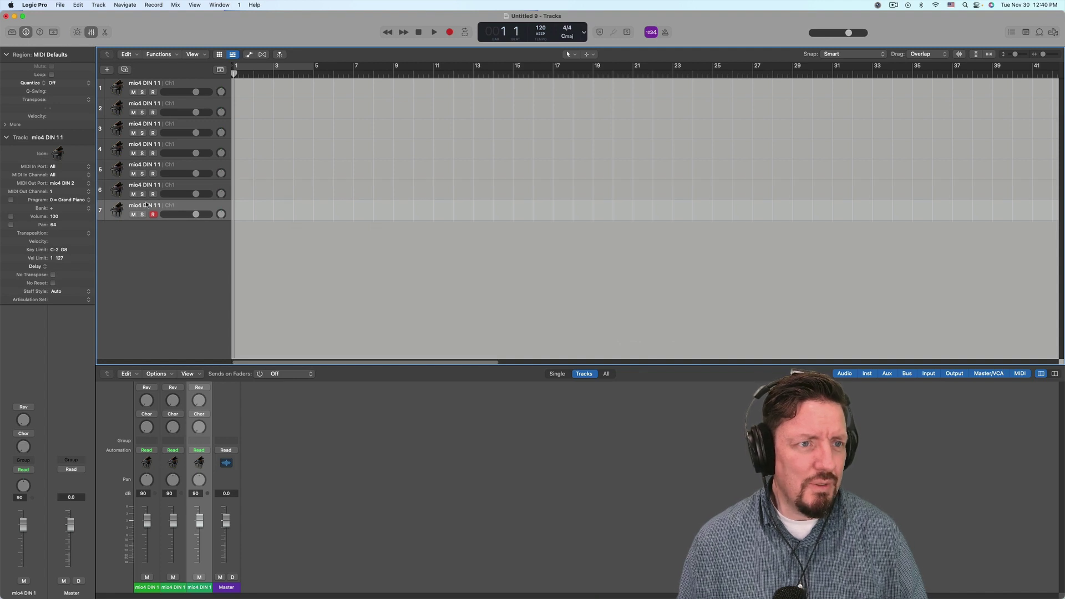
- Set track 7 to MIDI channel 2, track 6 to channel 3, and swap their order
left_click(86, 192)
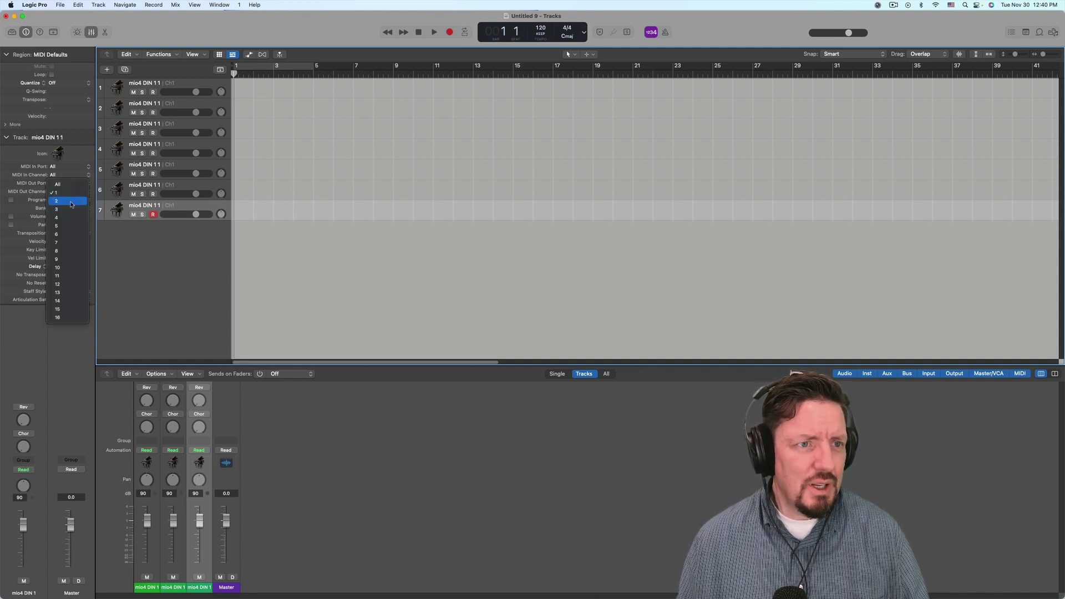
left_click(71, 201)
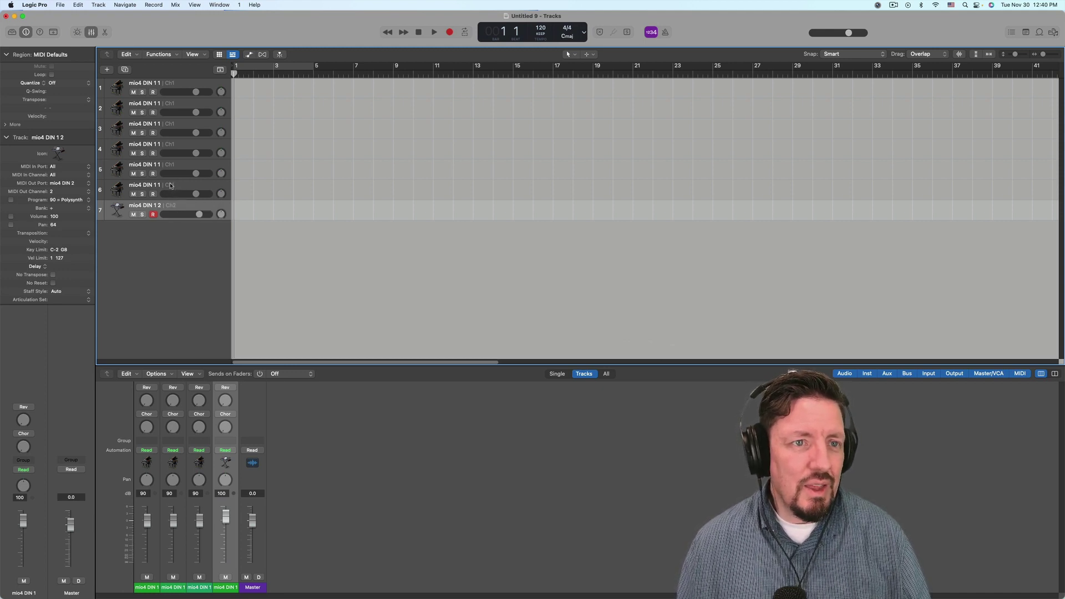
left_click(164, 185)
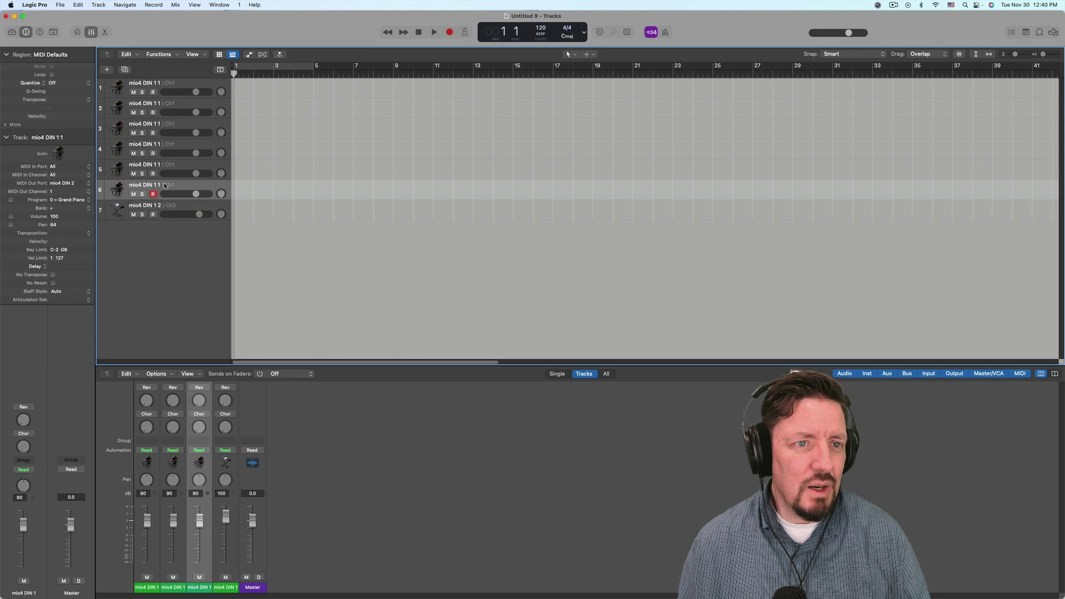
left_click(78, 191)
left_click(71, 209)
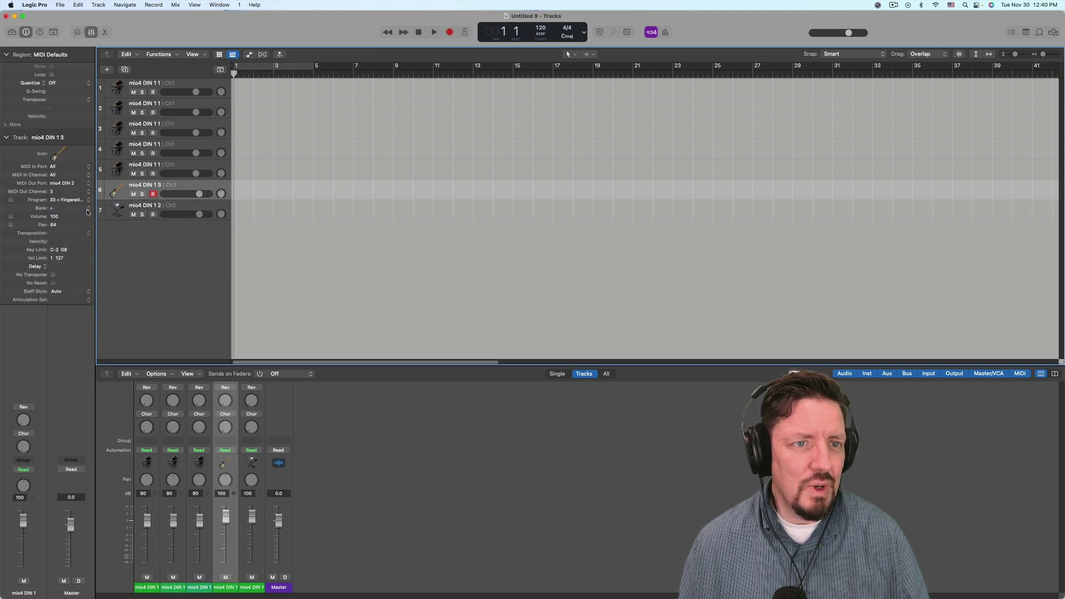
left_click_drag(173, 204, 178, 191)
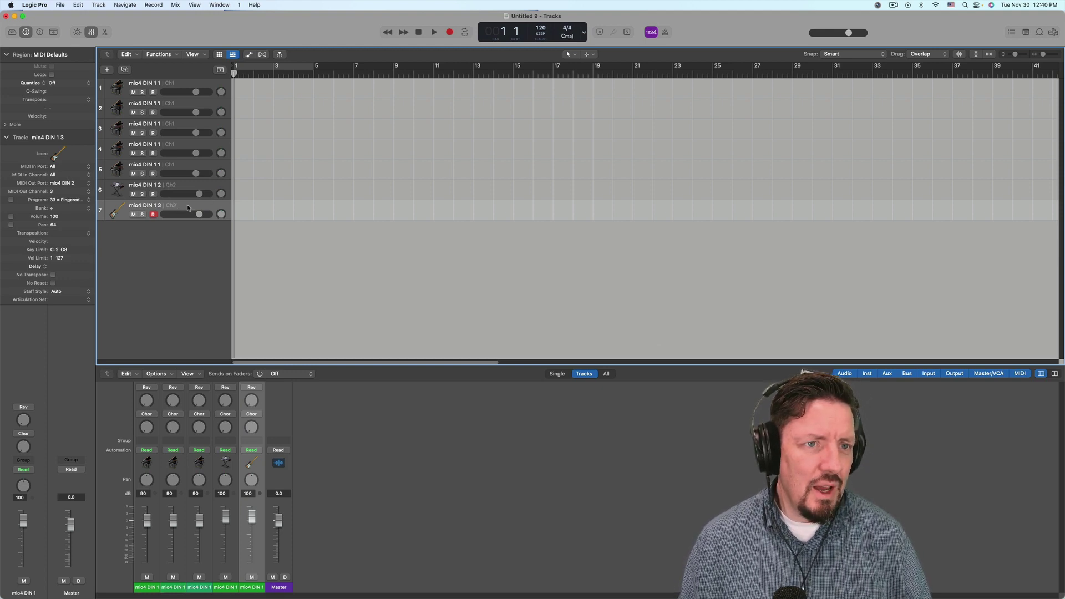
- Change the output port to mio4 ETH 1 and confirm tracks 5–7 all follow
left_click(71, 185)
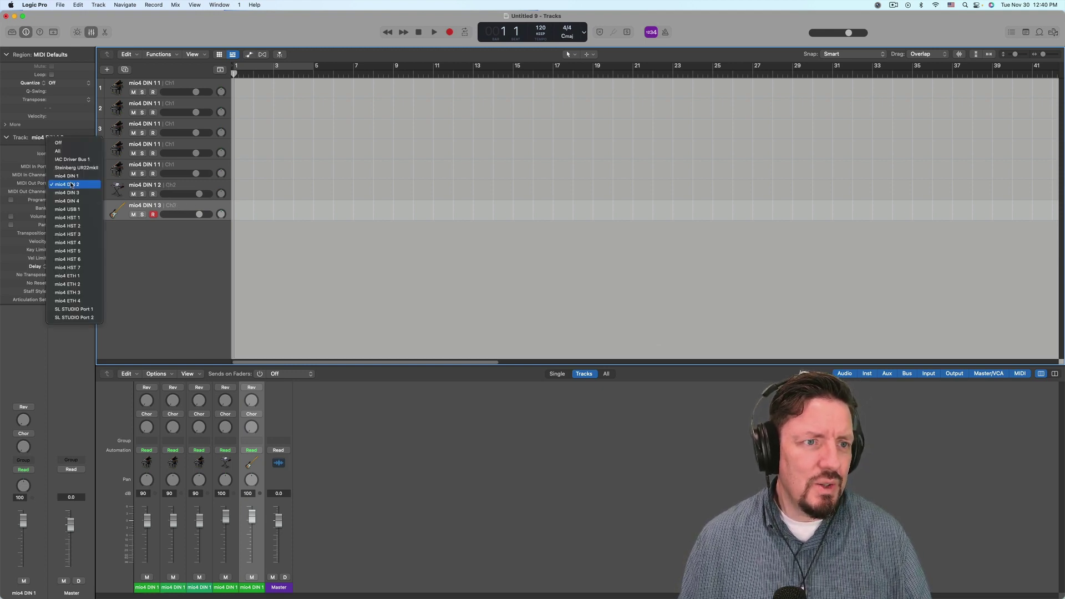
left_click(73, 277)
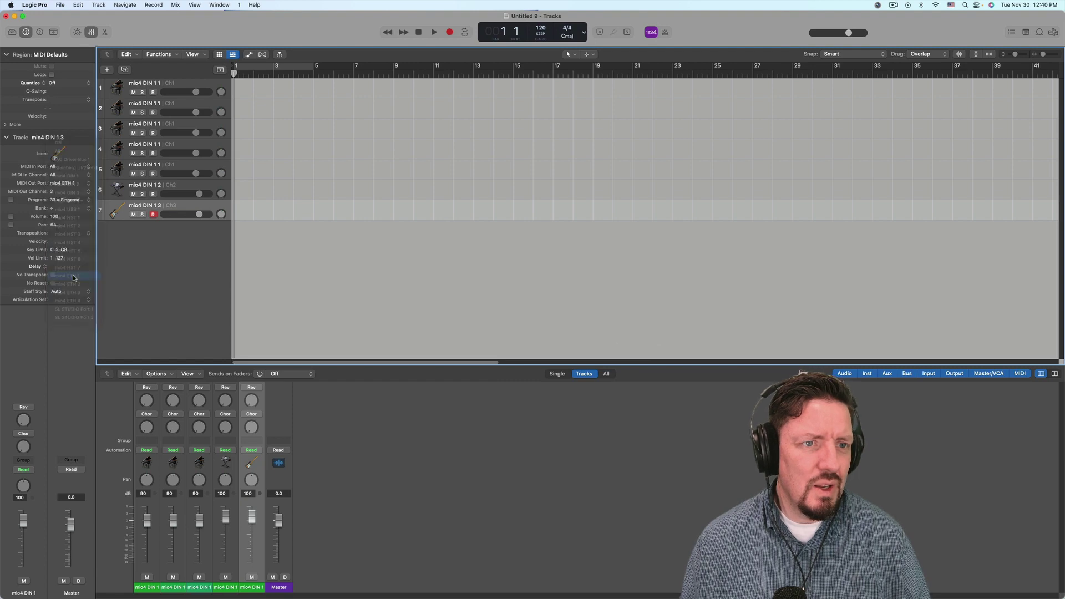
left_click(177, 189)
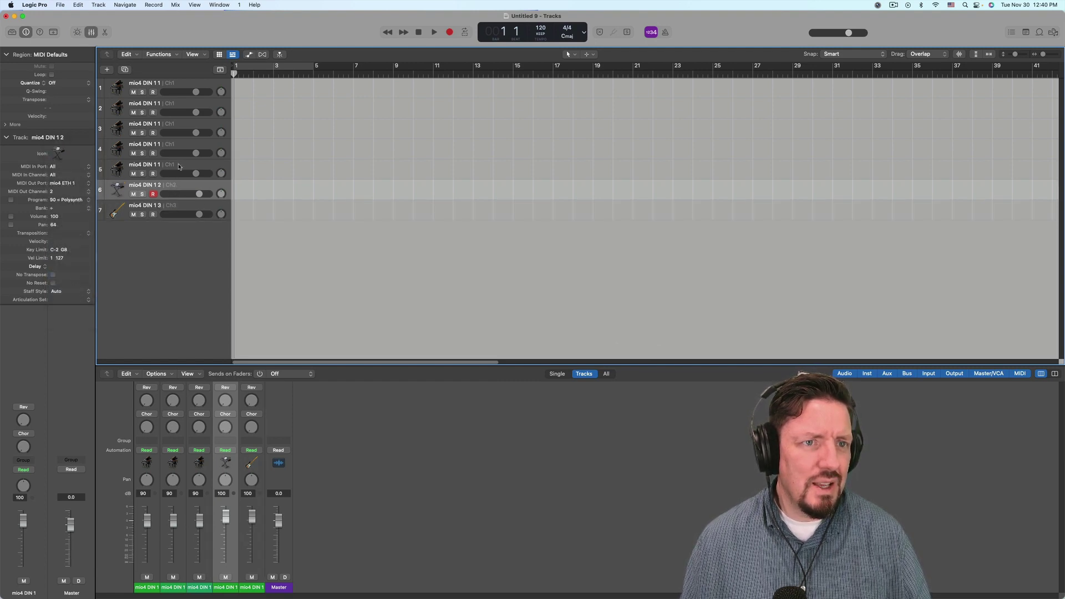
left_click(179, 169)
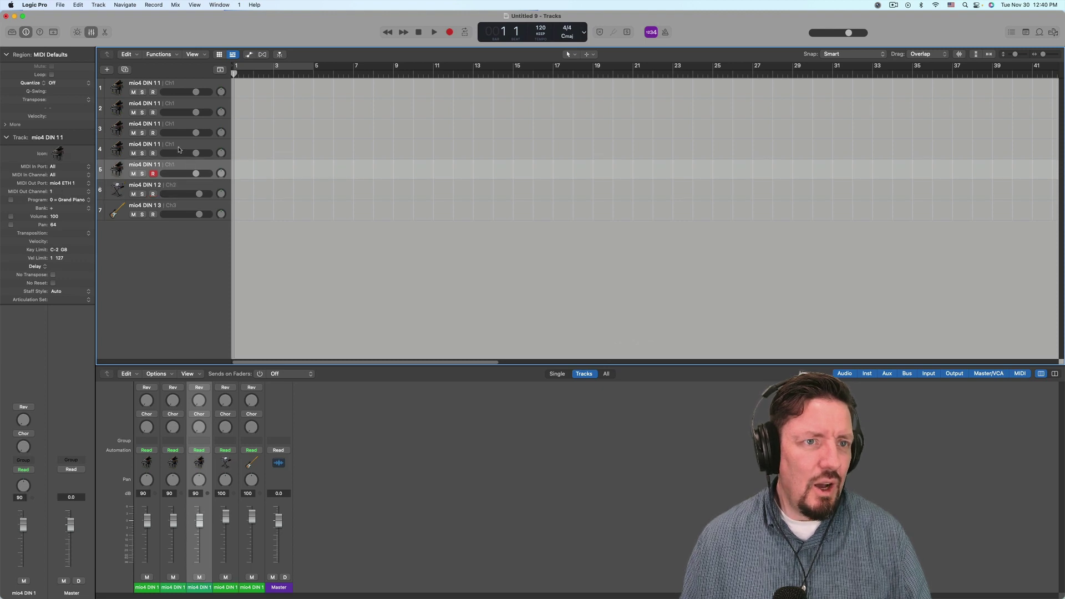
left_click(177, 188)
left_click(175, 206)
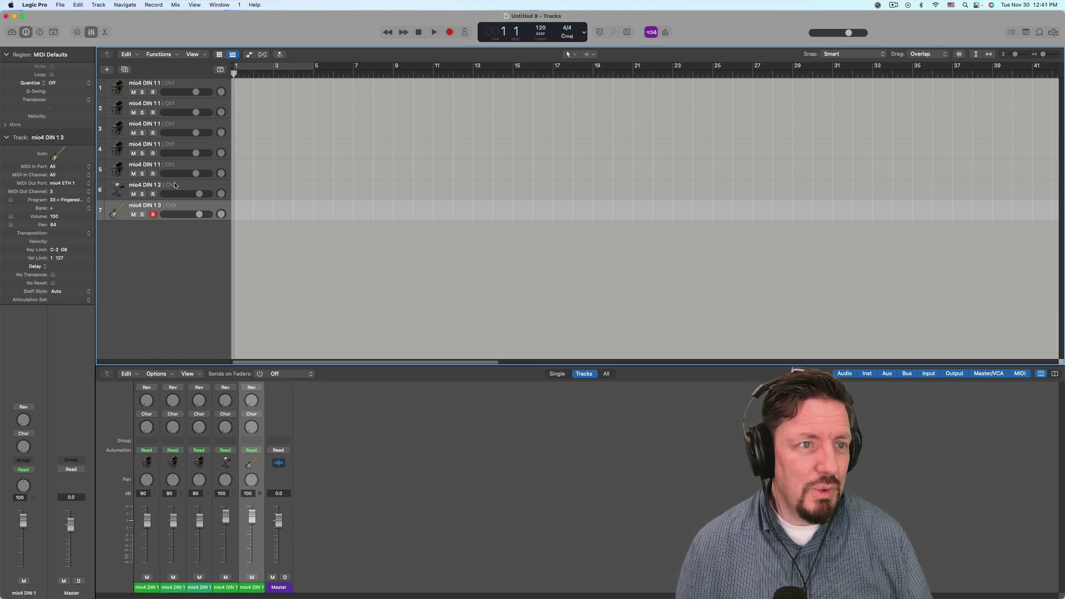
left_click(177, 187)
left_click(177, 169)
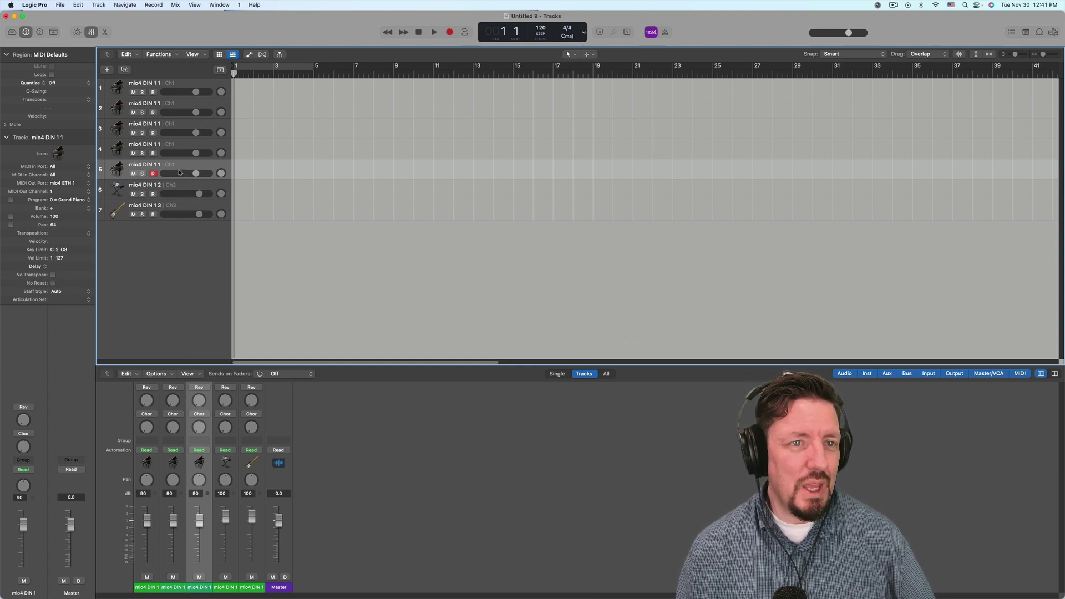
- Switch track 7's output port to mio4 HST 1 and check tracks 5–7
left_click(175, 208)
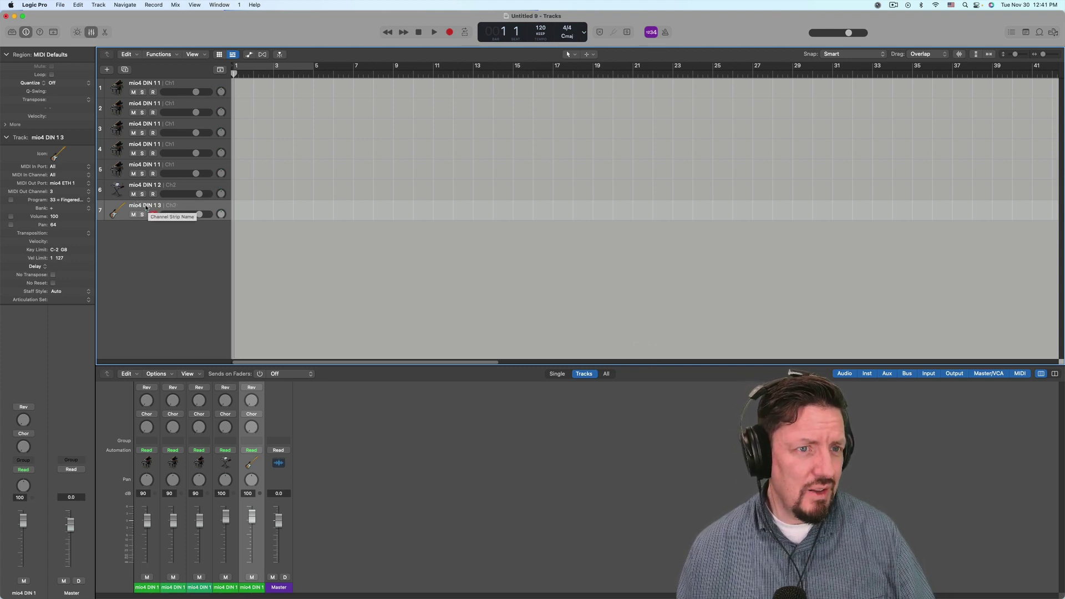
left_click(63, 183)
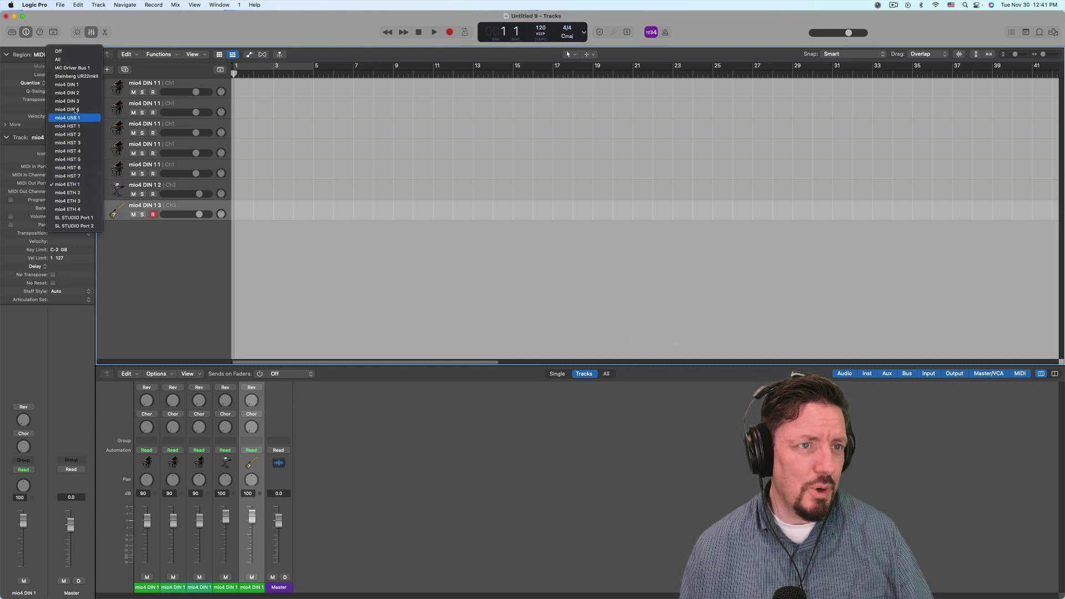
left_click(77, 126)
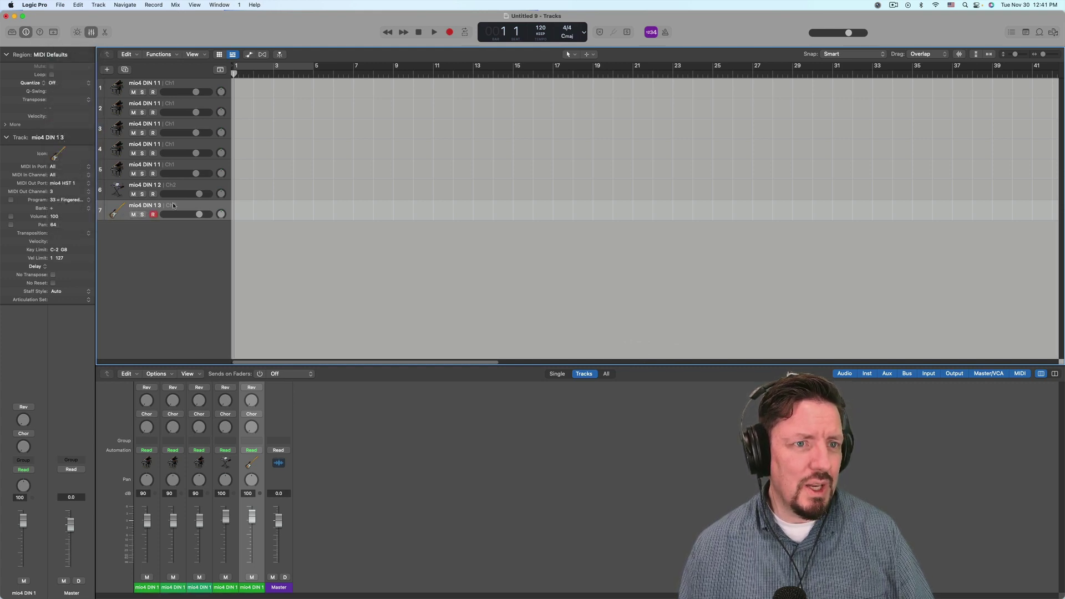
left_click(174, 189)
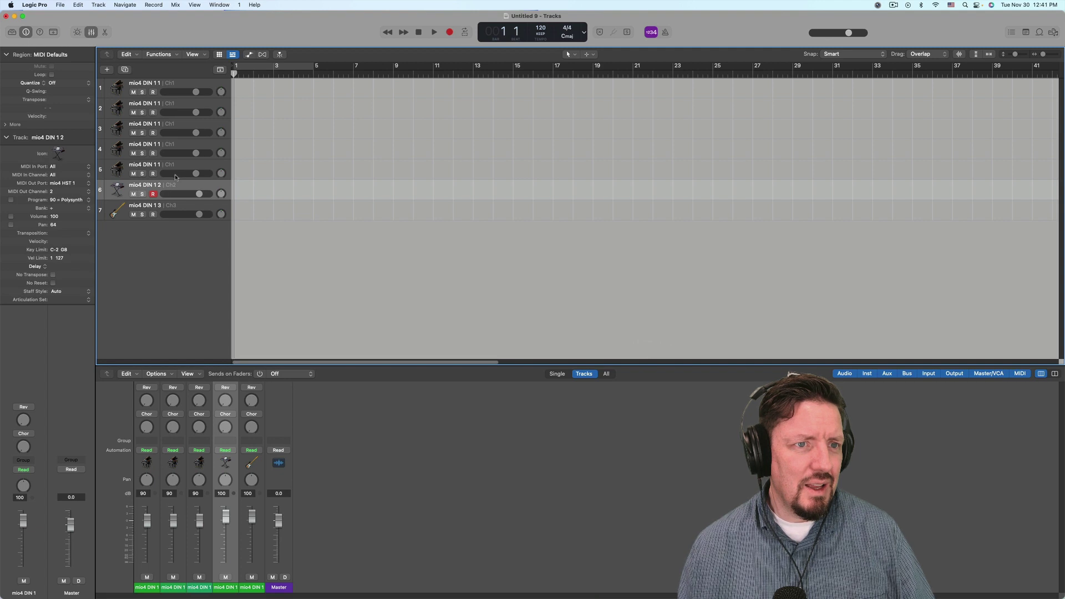
left_click(181, 170)
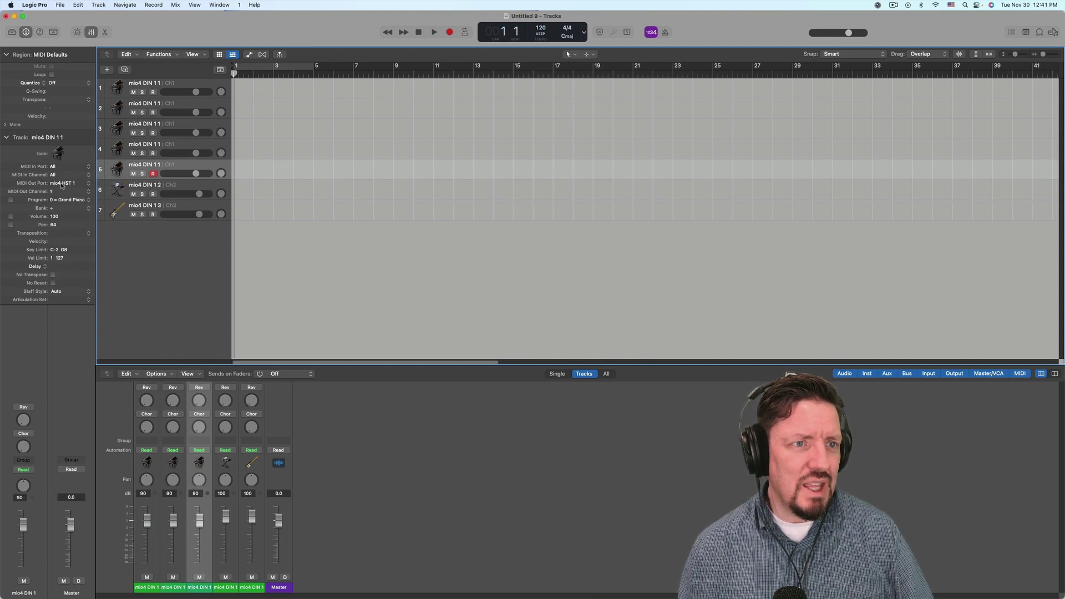
left_click(177, 186)
left_click(172, 205)
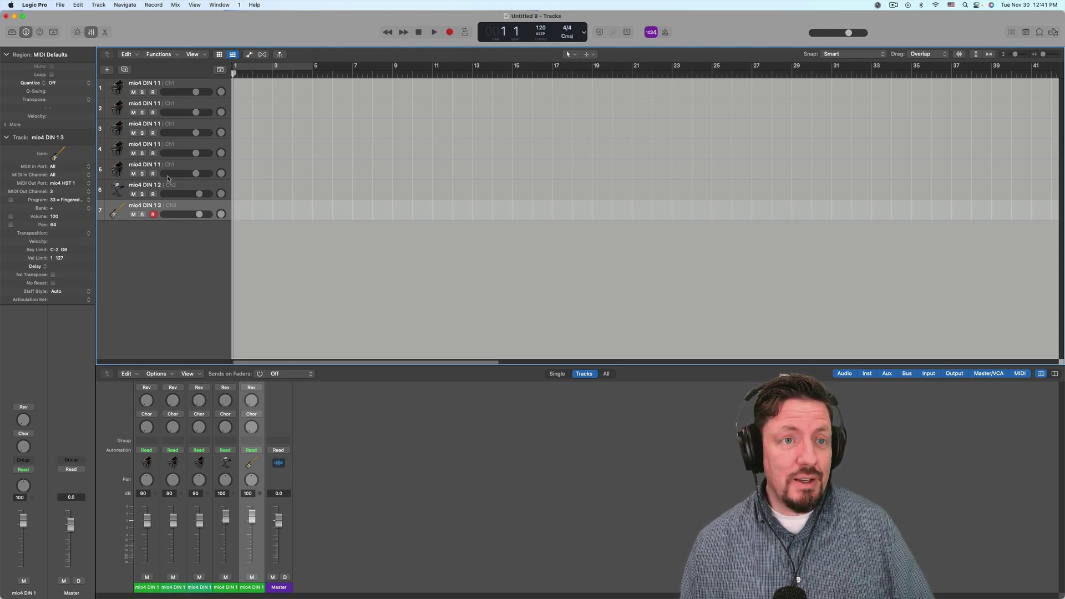
- Browse track 7's Reassign Track > MIDI Instr. submenus and close without choosing
right_click(169, 209)
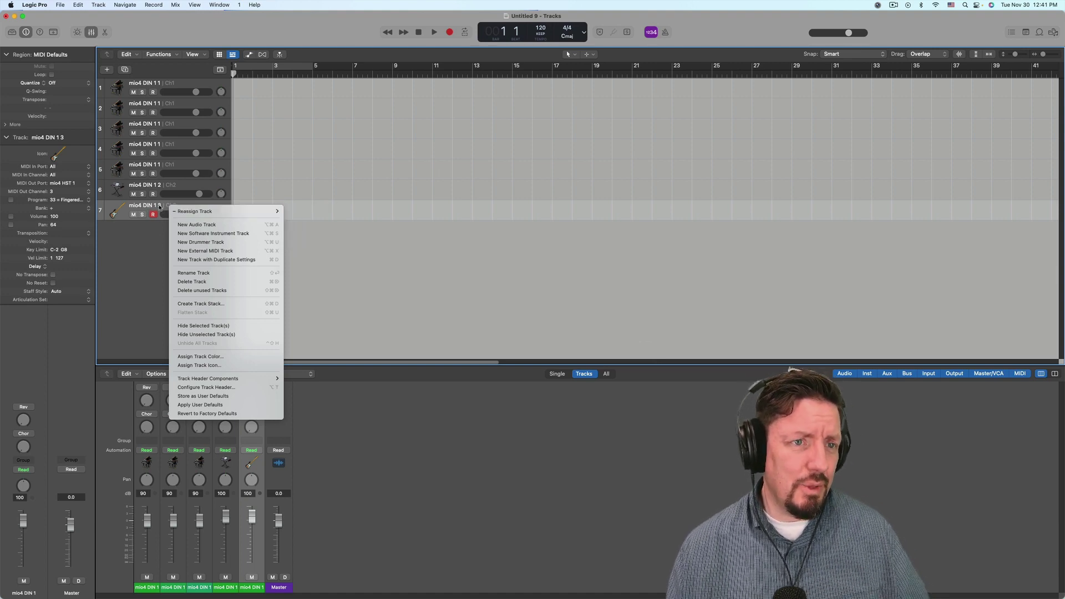
mouse_move(250, 212)
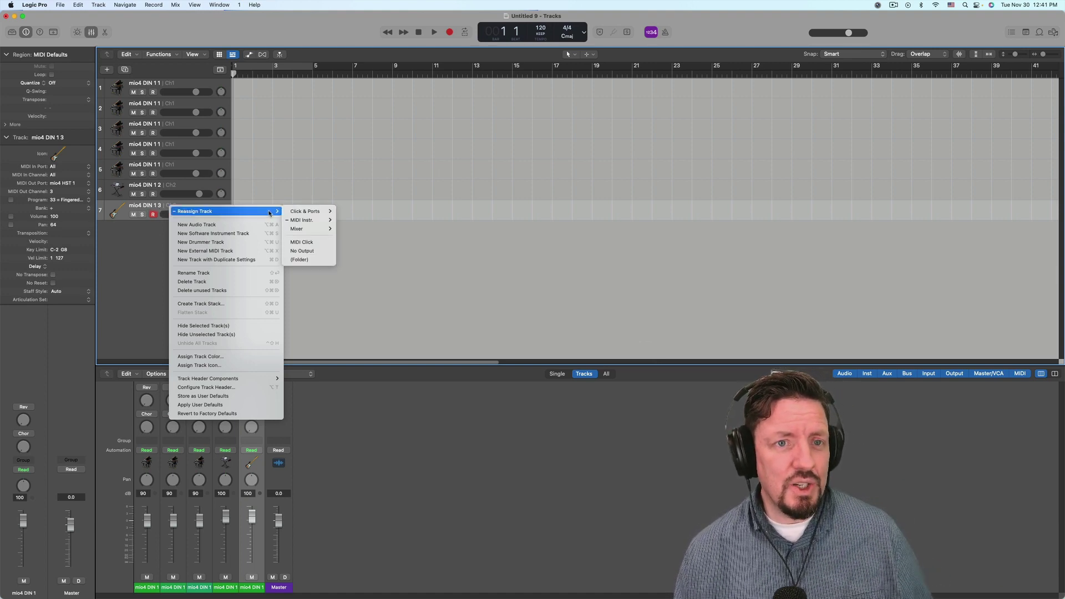
mouse_move(316, 220)
mouse_move(358, 224)
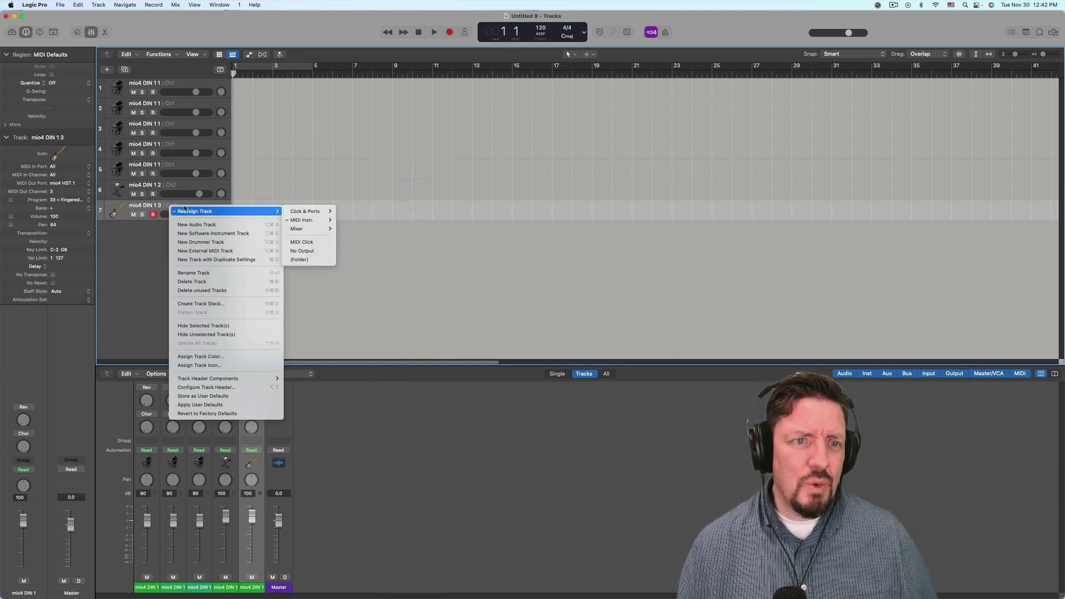
left_click(165, 212)
- Browse track 6's Reassign Track > MIDI Instr. submenus and close without choosing
left_click(164, 187)
right_click(166, 186)
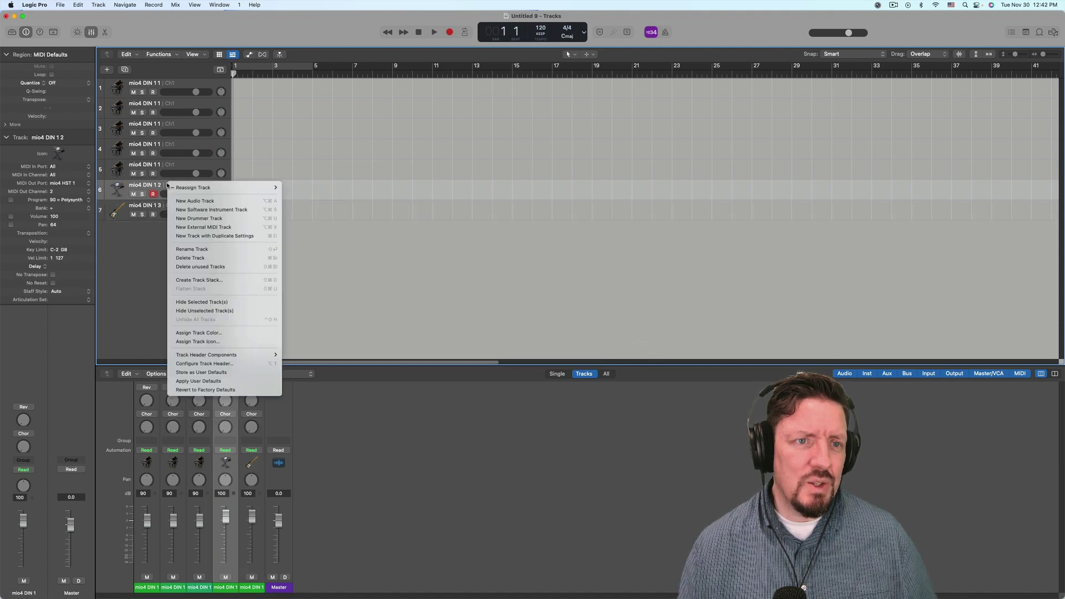
mouse_move(222, 188)
mouse_move(310, 197)
mouse_move(360, 201)
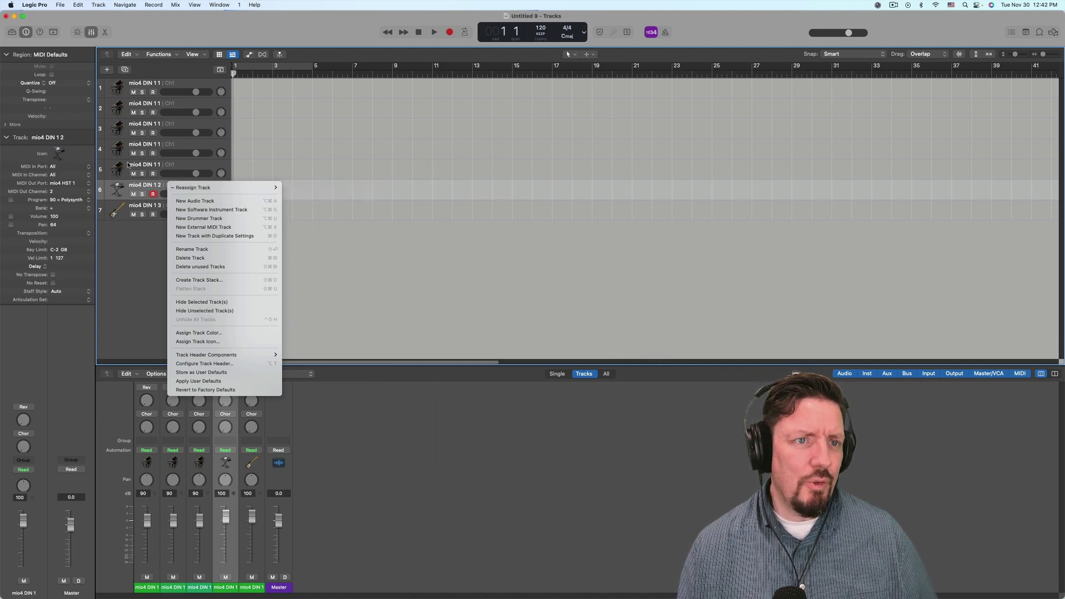
left_click(148, 165)
- Browse track 5's Reassign Track submenus without choosing, then open track 4's options
left_click(148, 164)
right_click(148, 165)
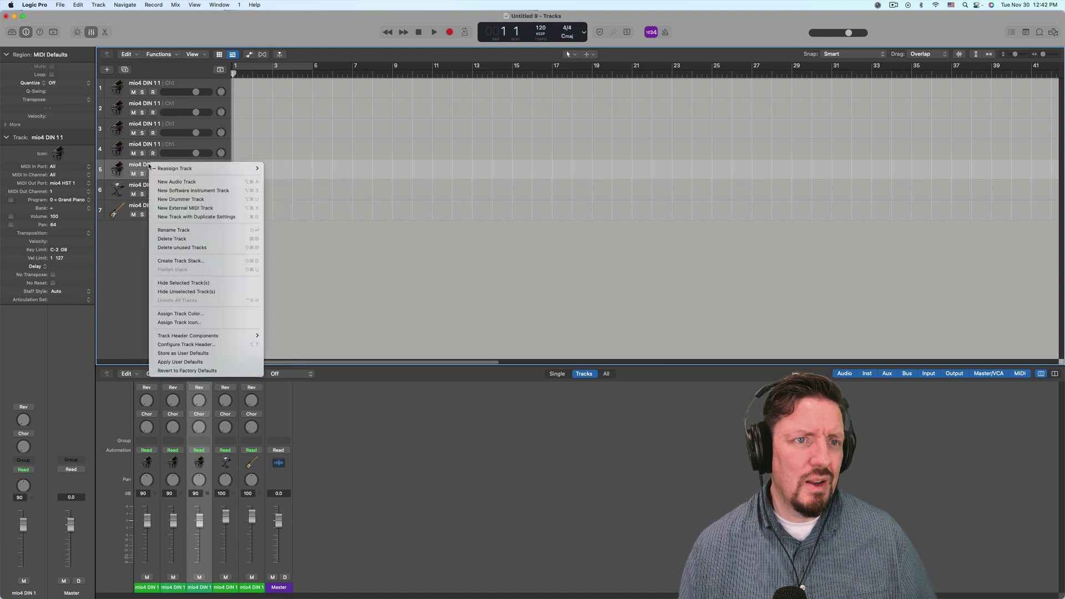
mouse_move(211, 168)
mouse_move(291, 177)
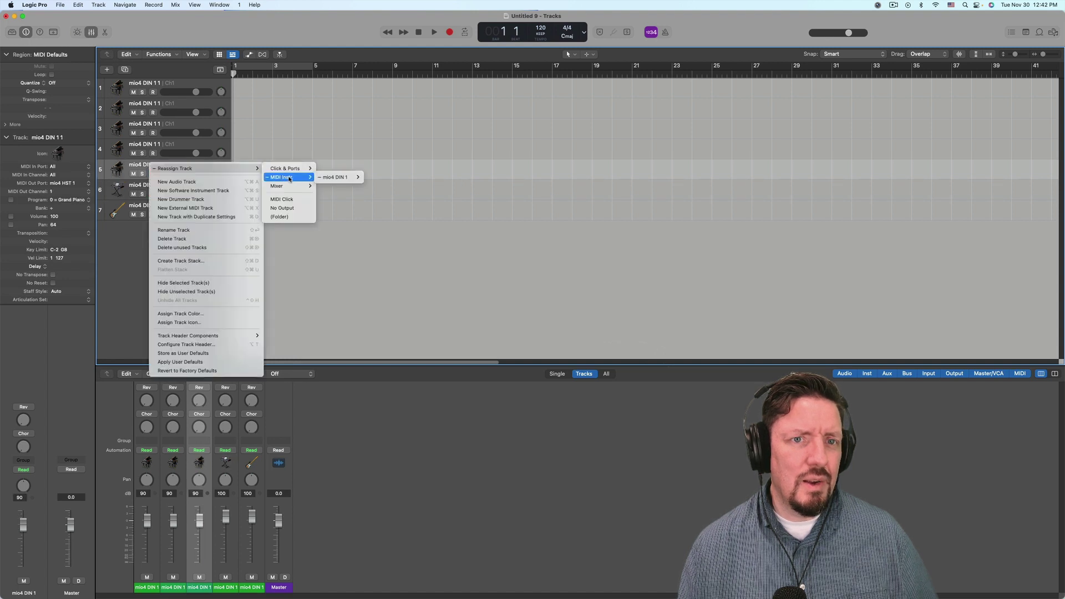
left_click(146, 144)
right_click(146, 144)
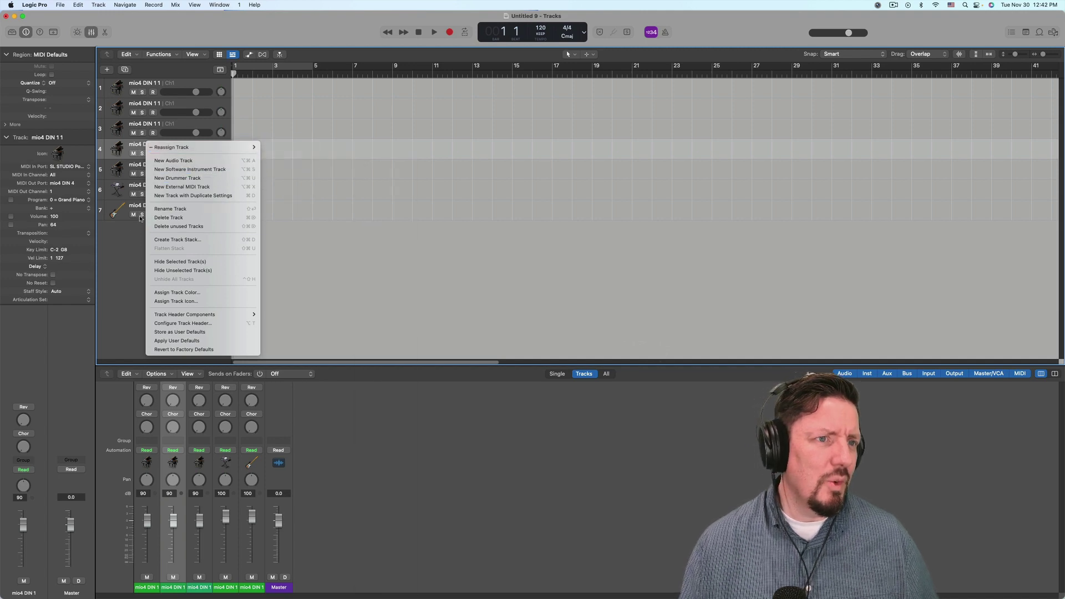
- Route track 2's MIDI output to the Steinberg interface
left_click(123, 229)
left_click(170, 129)
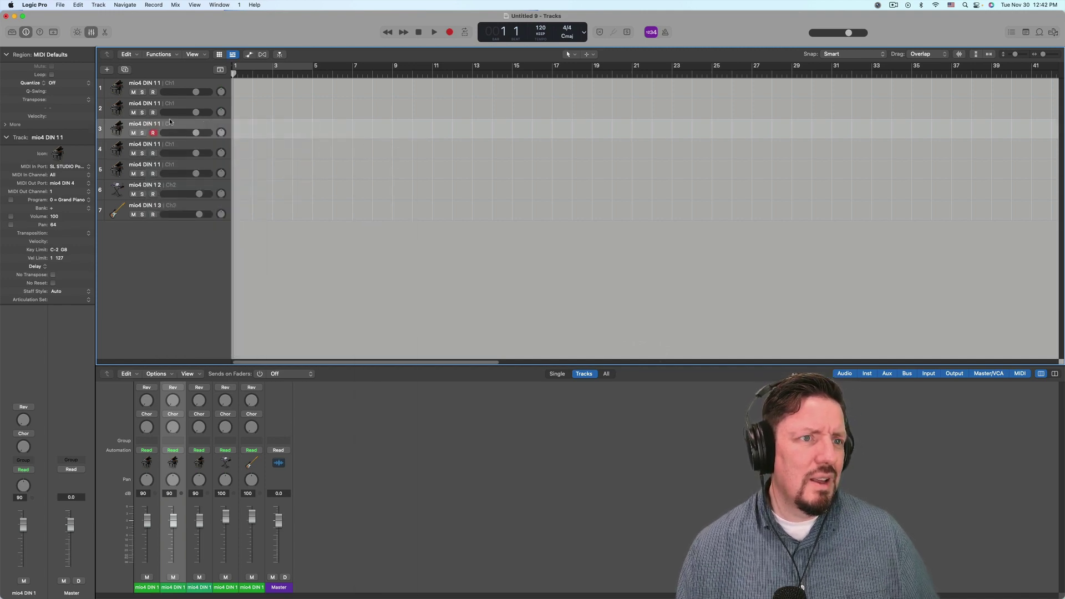
left_click(170, 112)
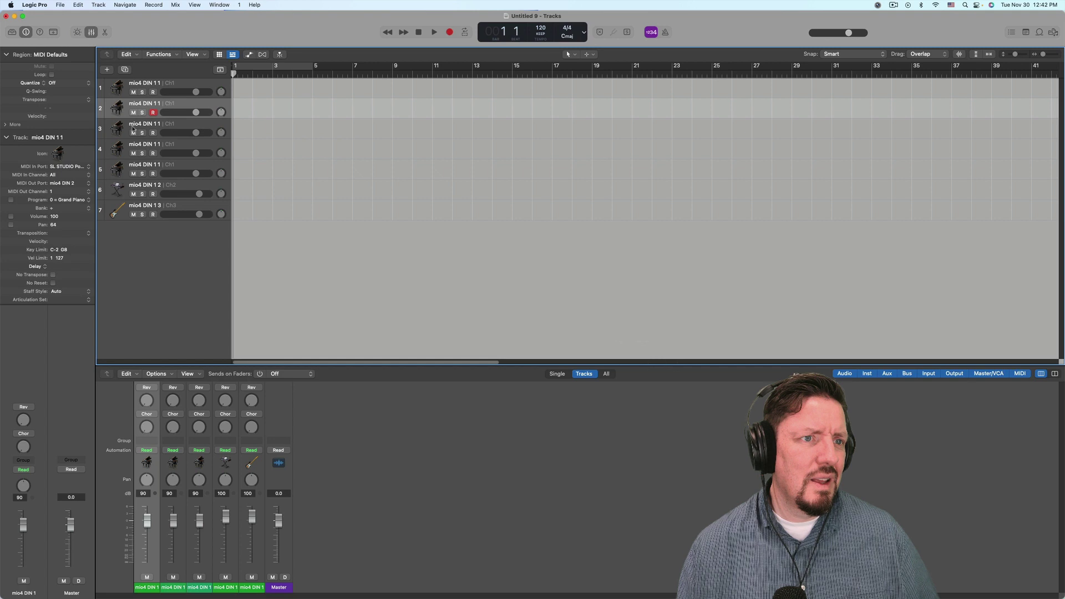
left_click(79, 184)
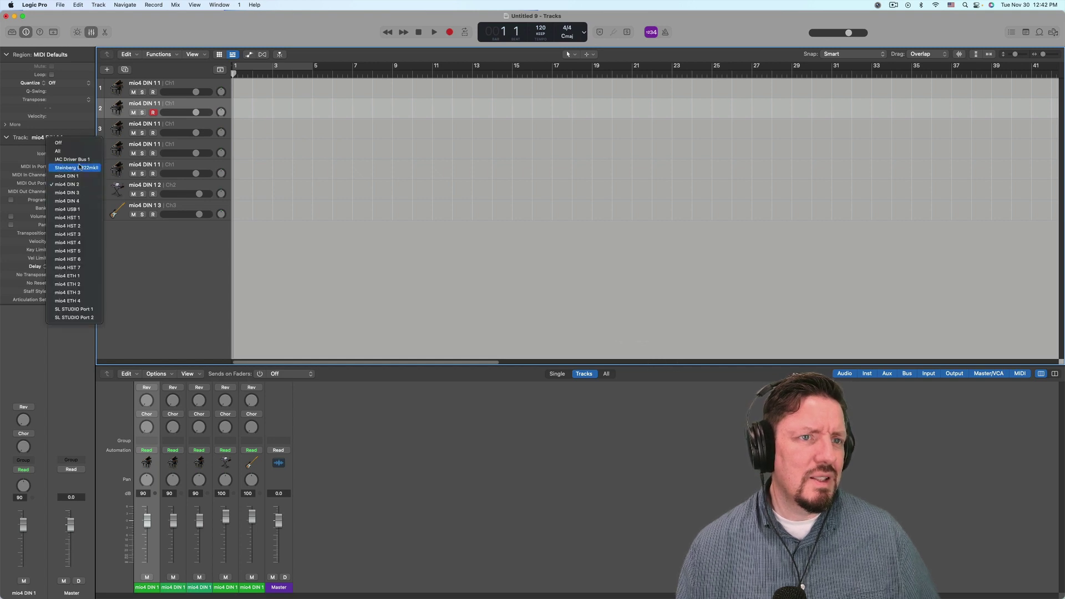
left_click(80, 166)
- Check the MIDI output port of each track header from track 1 to 7
left_click(170, 86)
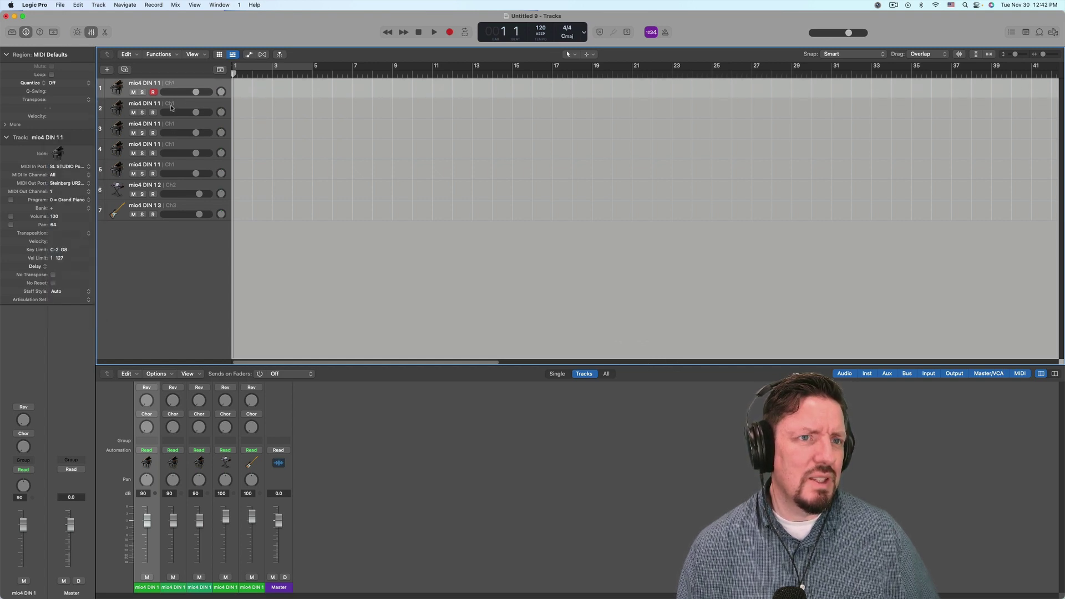
left_click(175, 110)
left_click(173, 125)
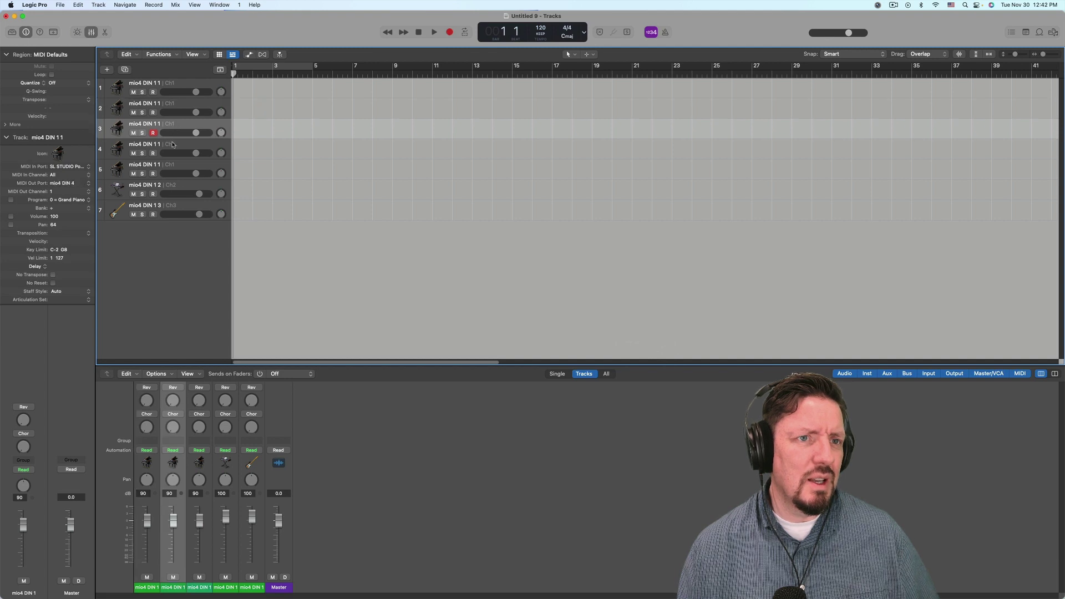
left_click(172, 146)
left_click(170, 167)
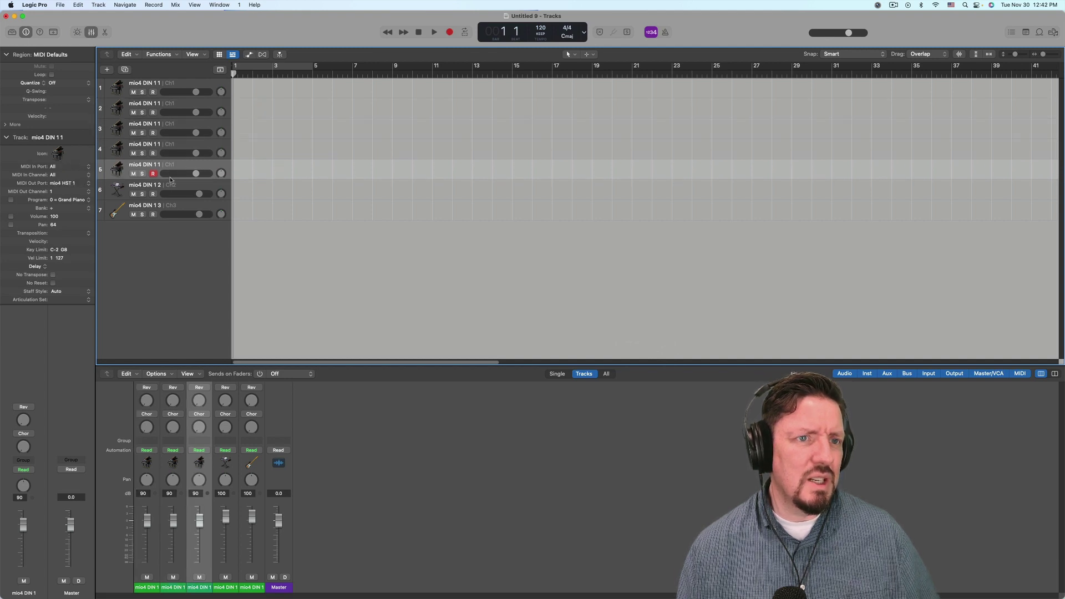
left_click(173, 189)
left_click(171, 208)
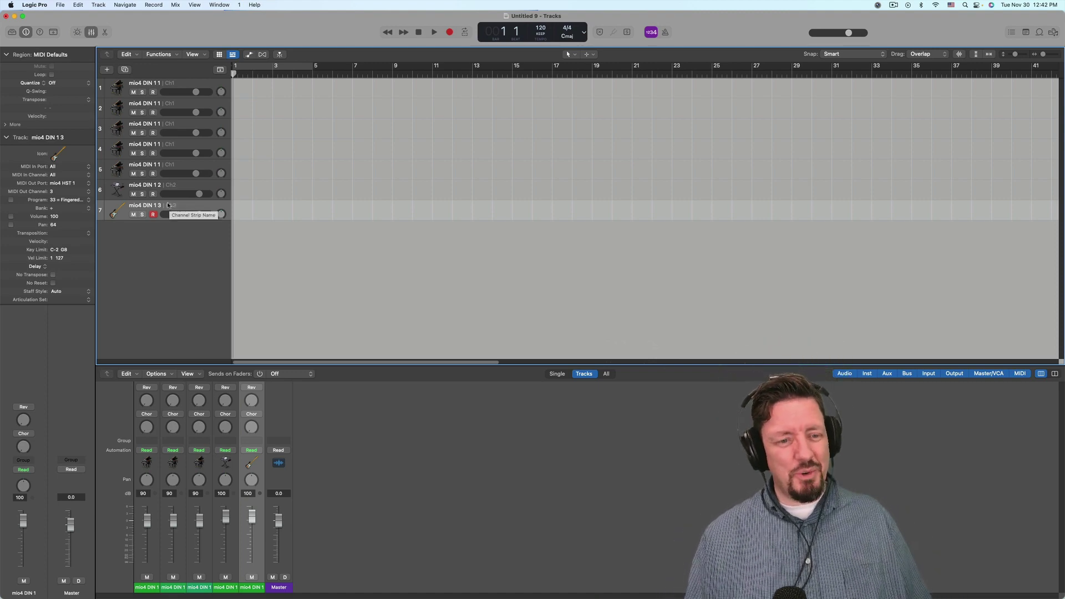
- Compare output ports across mixer channels 1–5, ending back on track 1
left_click(149, 588)
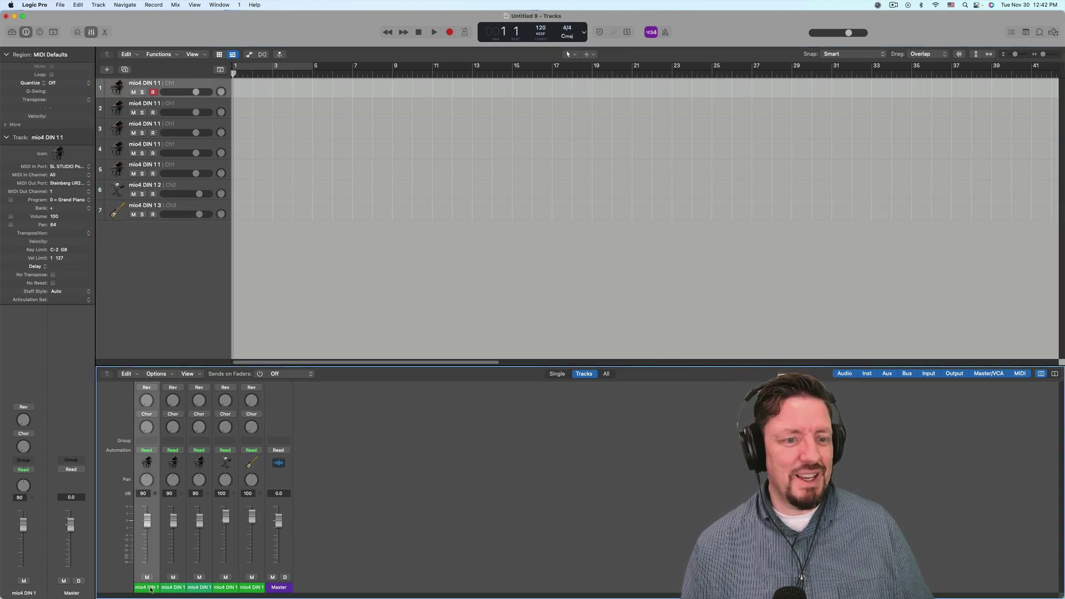
left_click(173, 588)
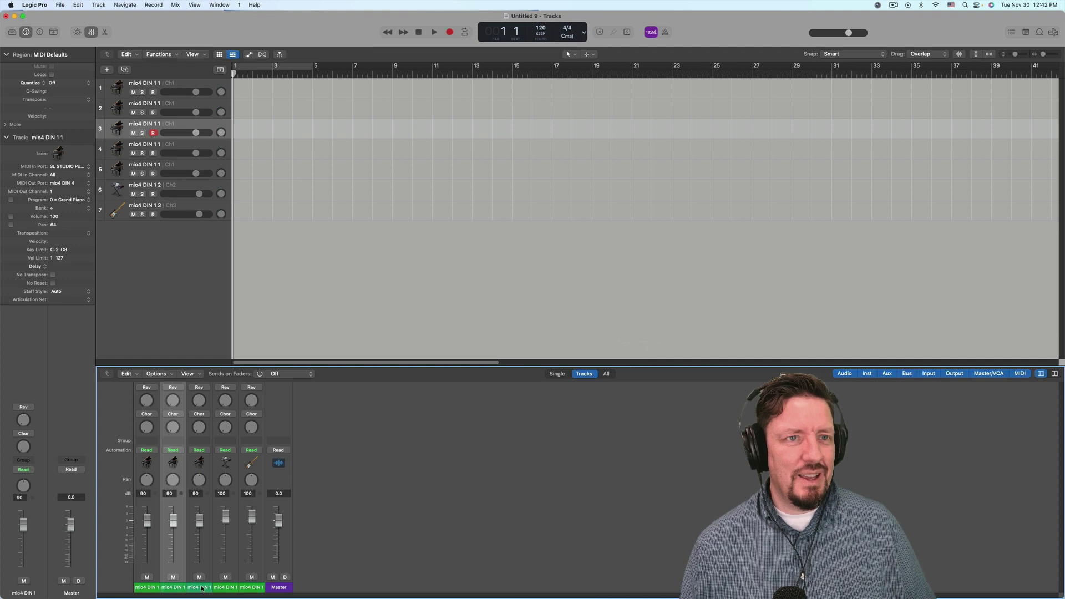
left_click(199, 588)
left_click(225, 588)
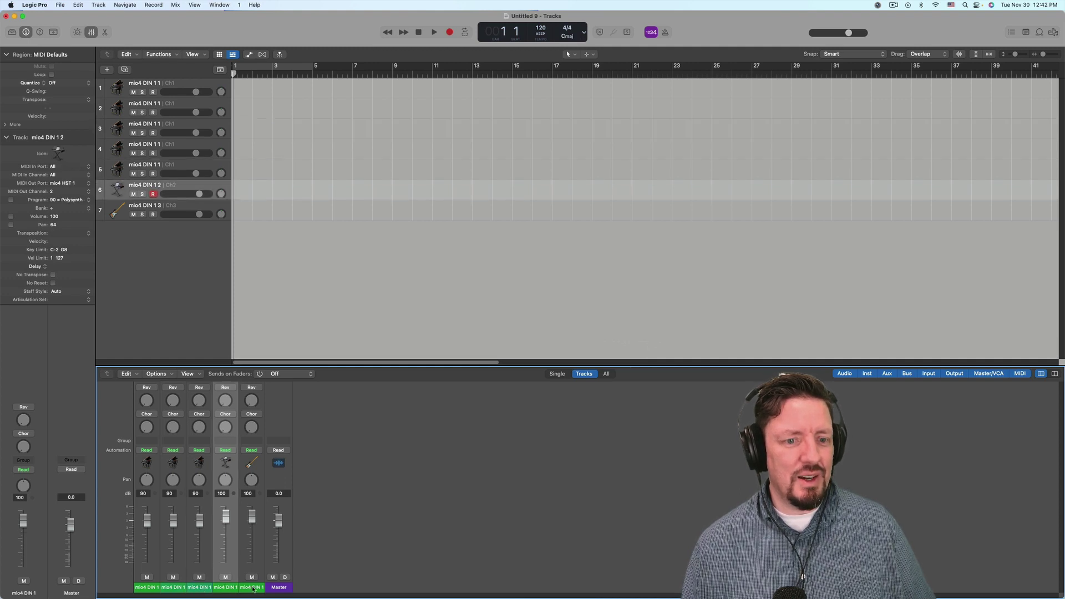
left_click(252, 588)
left_click(213, 588)
left_click(199, 588)
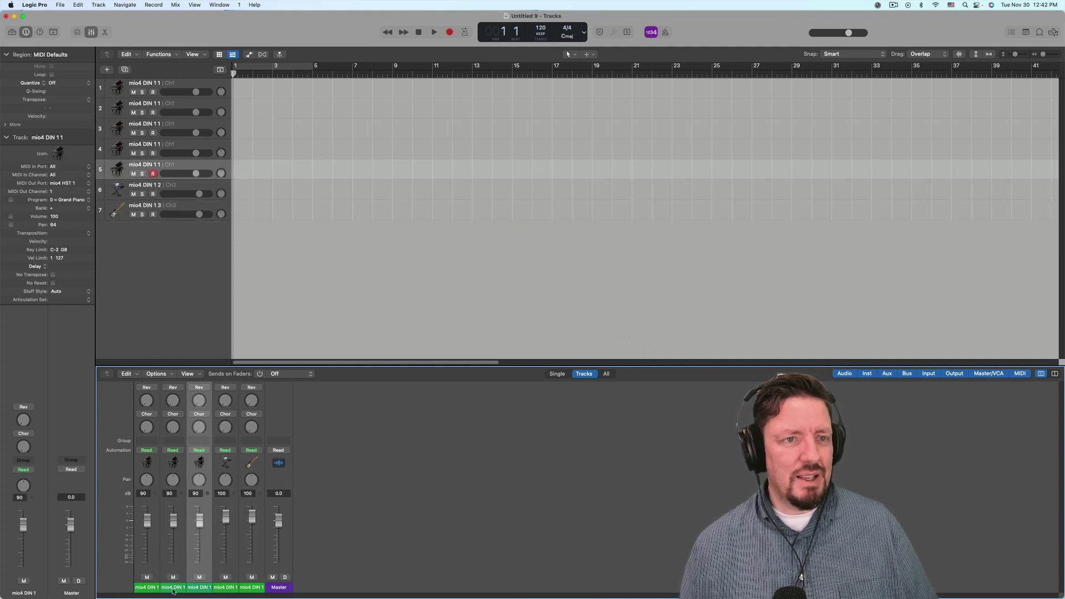
left_click(173, 591)
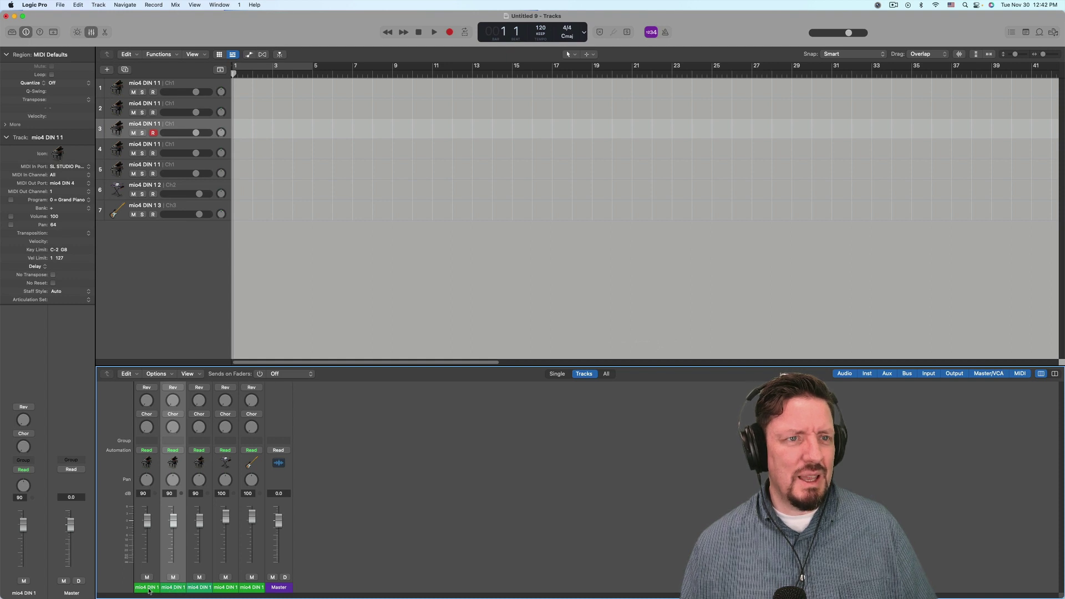
left_click(148, 591)
- Select track 1 and start recording MIDI onto it
left_click(172, 106)
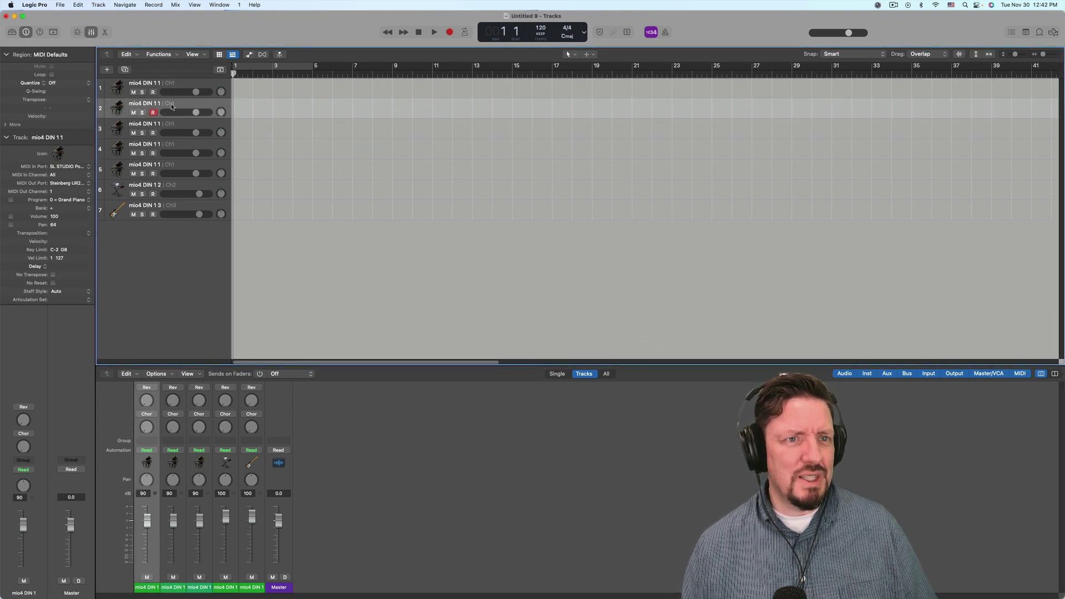
left_click(168, 88)
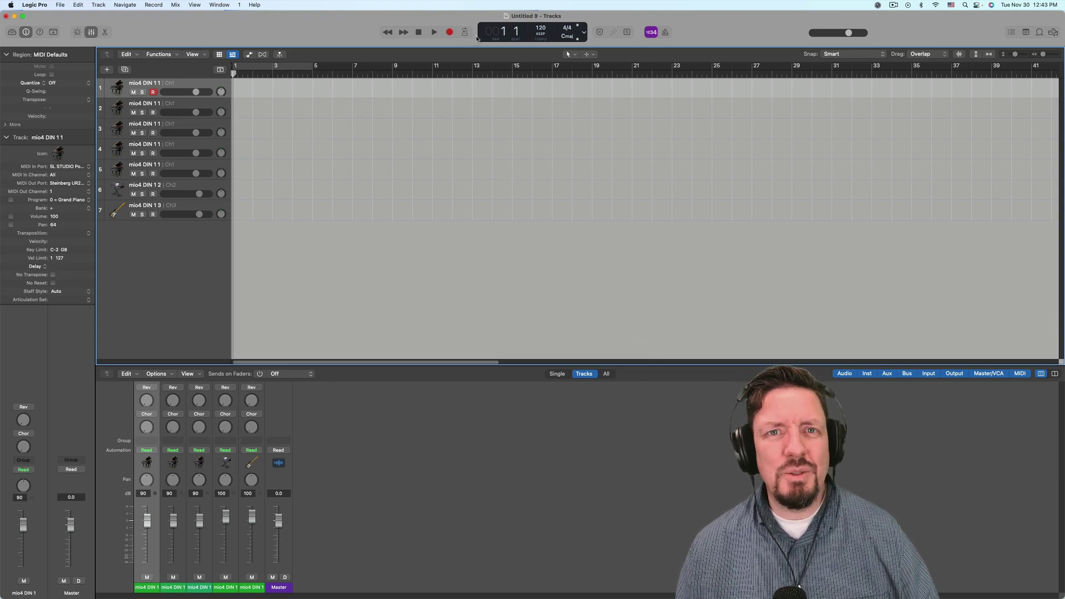
left_click(450, 32)
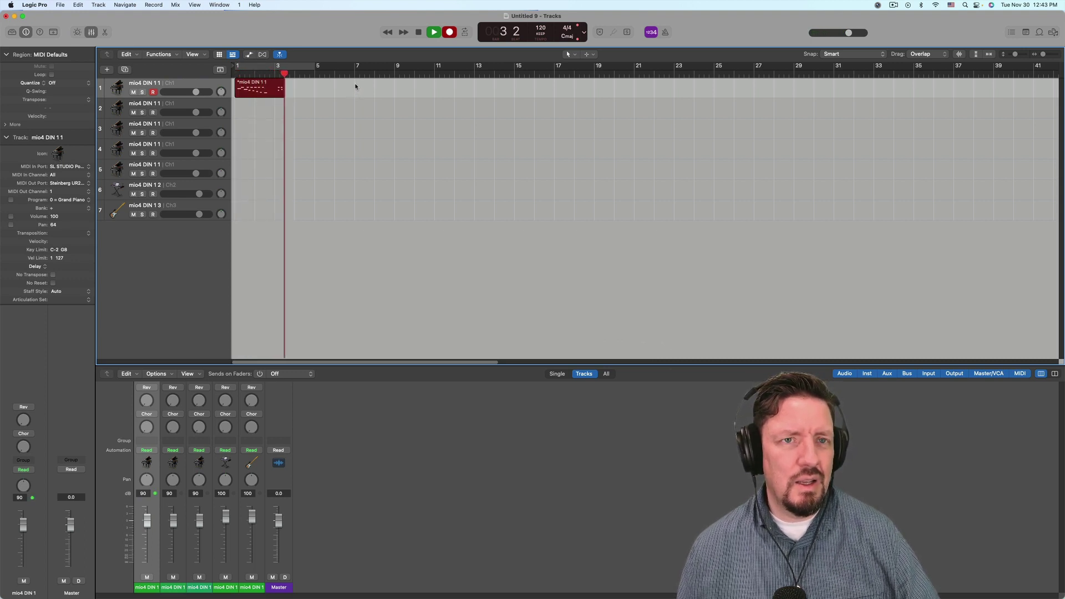
- Stop recording, leaving a short MIDI region on track 1, and select track 2
key("space")
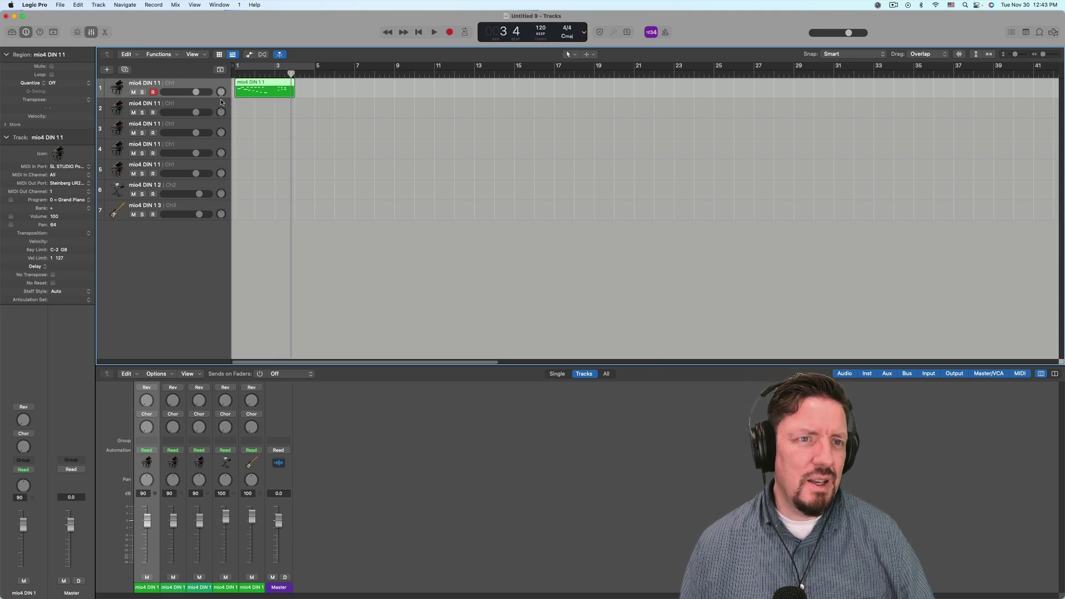
left_click(168, 109)
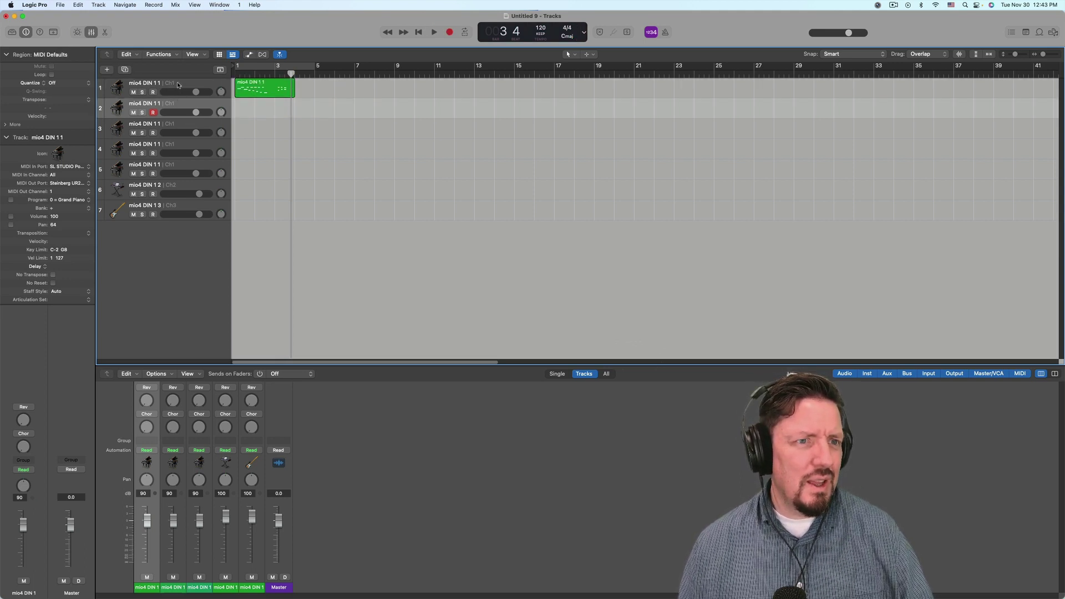
left_click(178, 85)
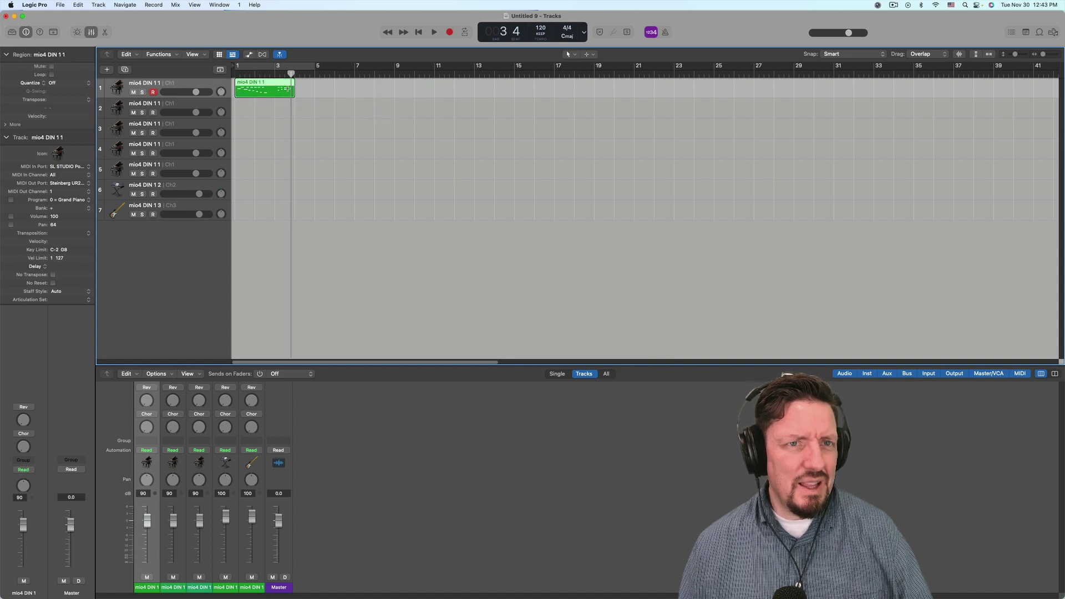
left_click(178, 104)
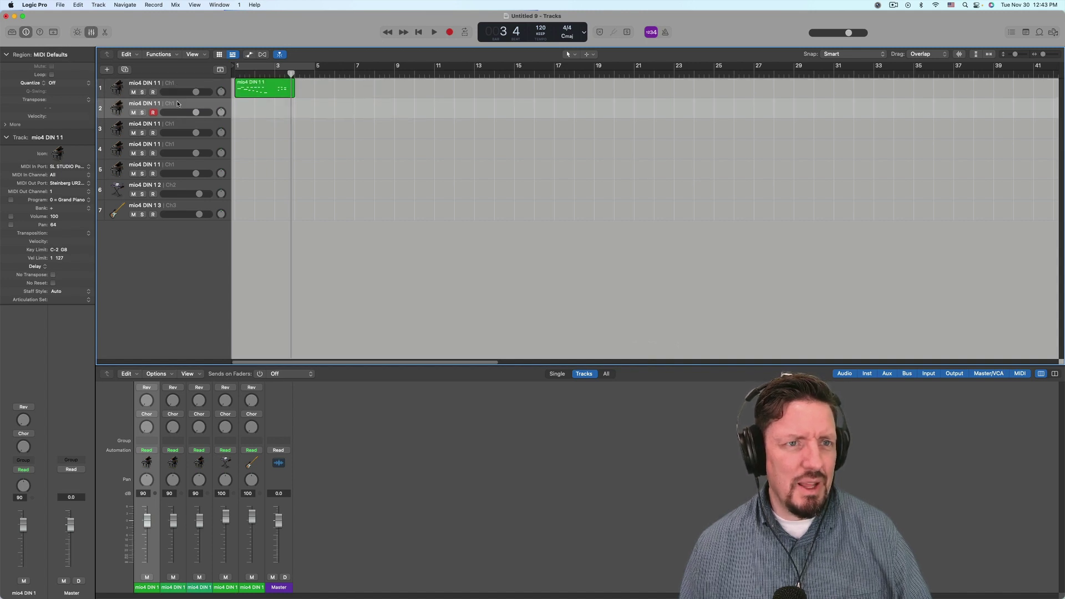
- Send track 2's output to mio4 ETH 3 and confirm track 1 changed too
left_click(77, 183)
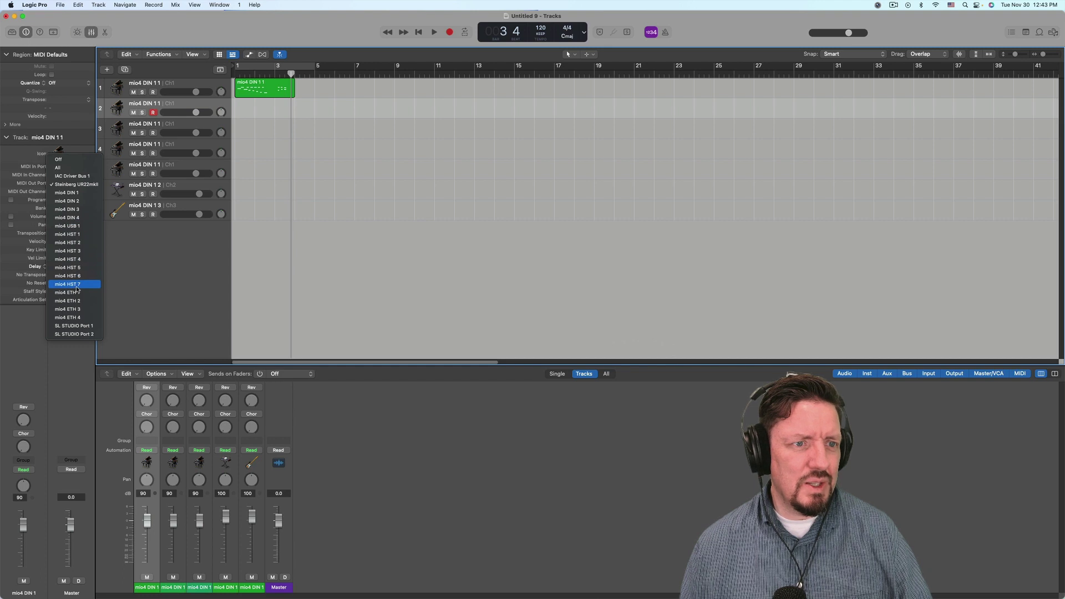
left_click(79, 310)
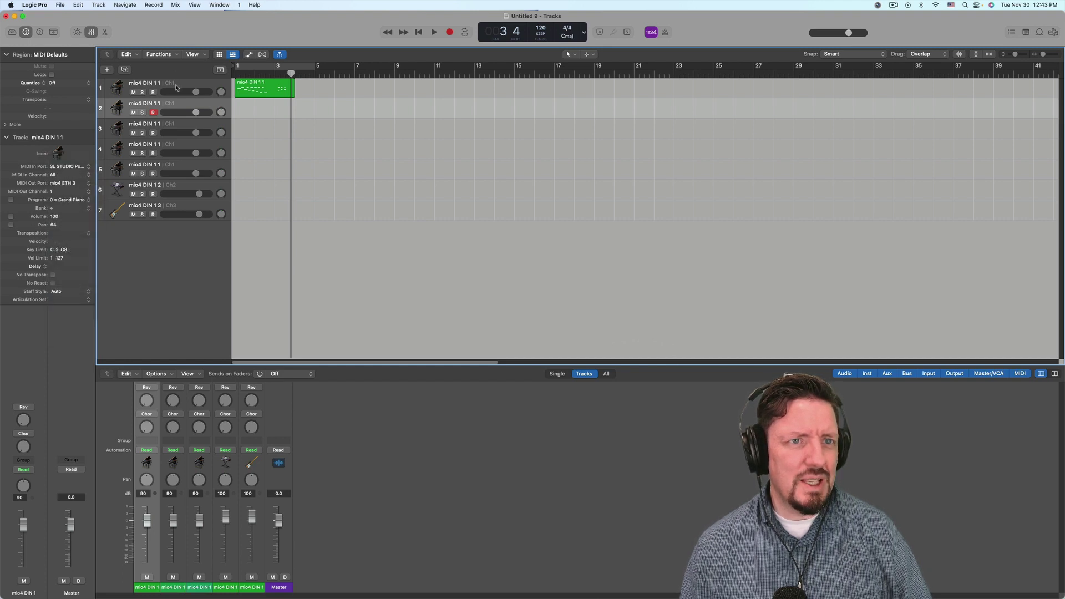
left_click(176, 85)
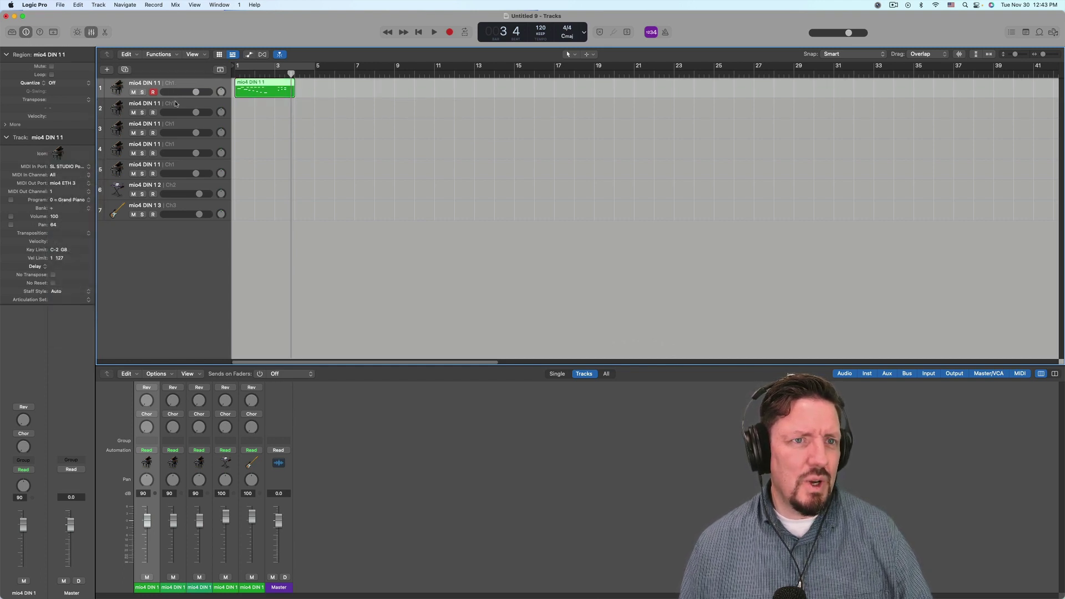
left_click(175, 105)
right_click(175, 105)
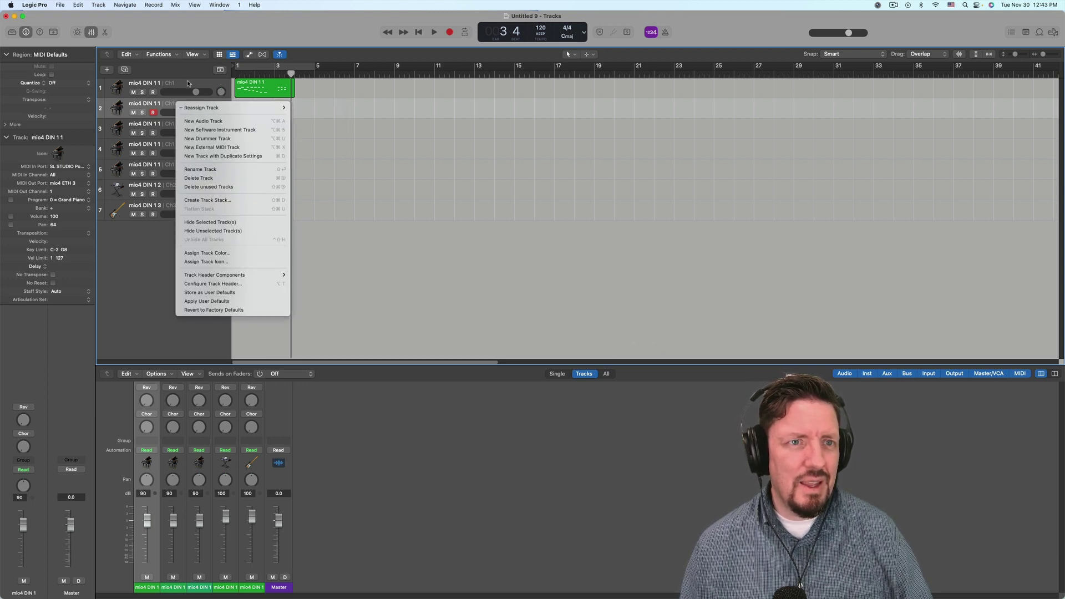
left_click(188, 82)
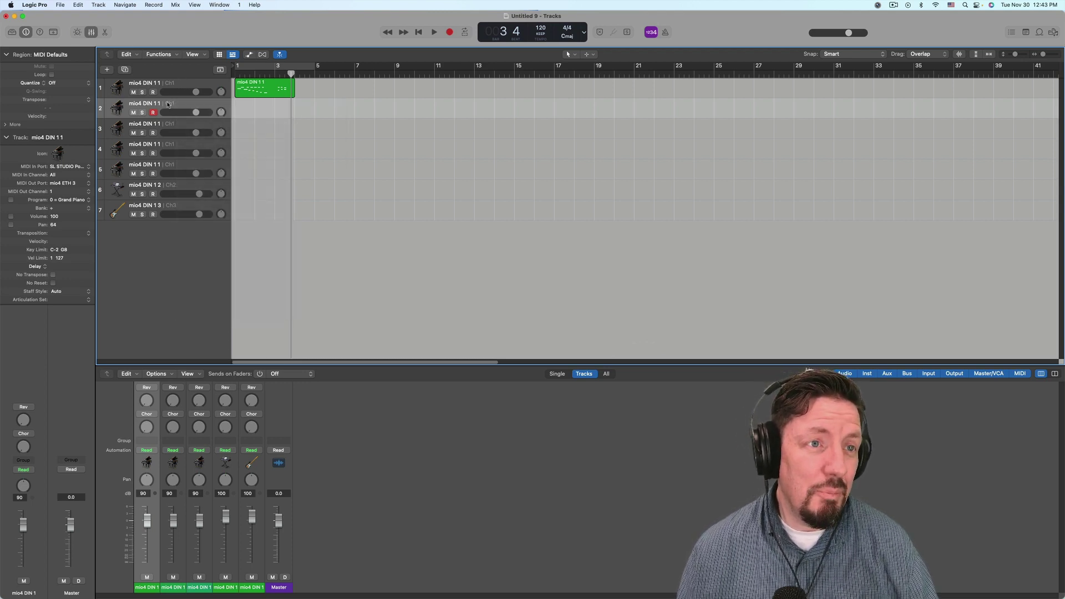
- Set track 2's MIDI output channel to 8
left_click(85, 191)
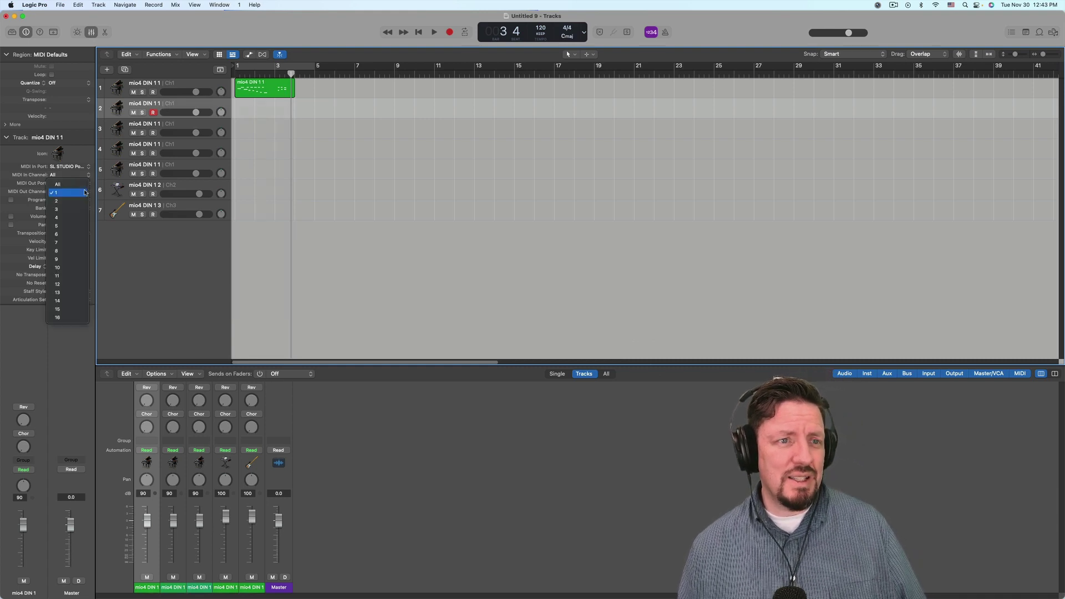
left_click(62, 251)
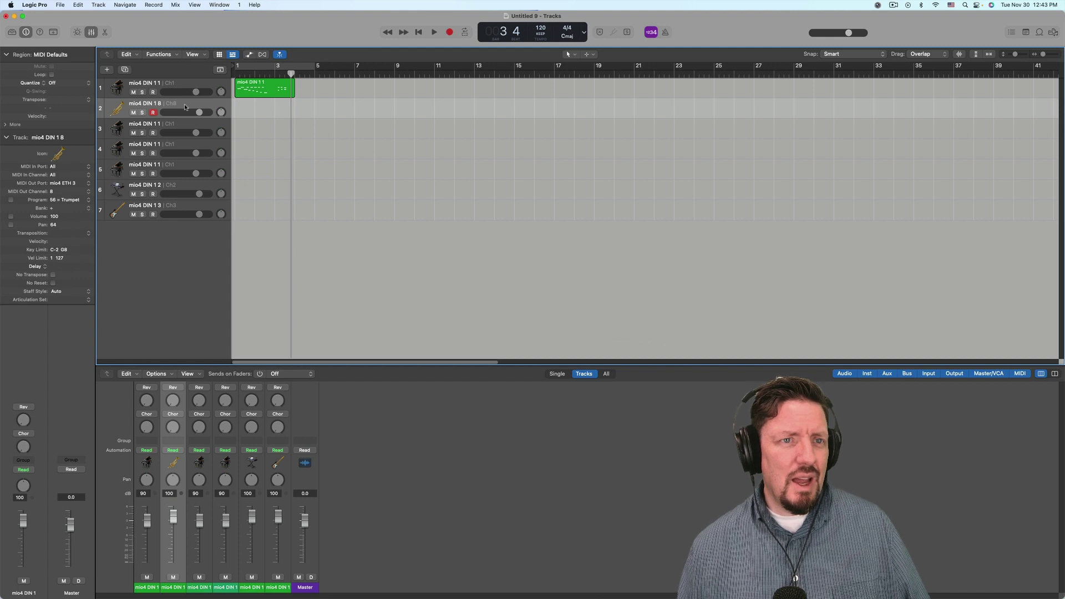
left_click(183, 84)
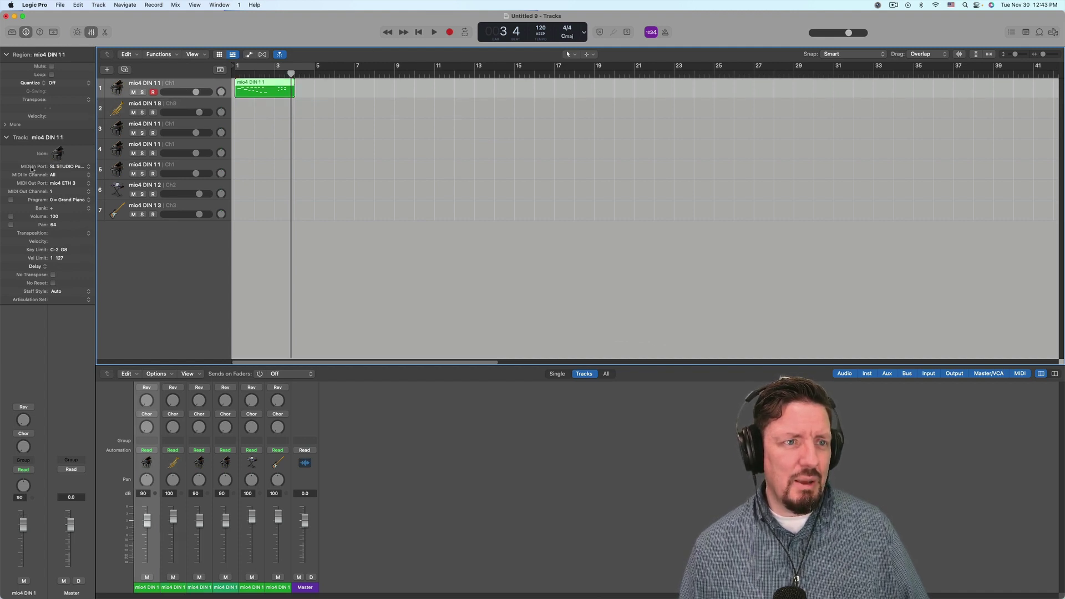
left_click(176, 107)
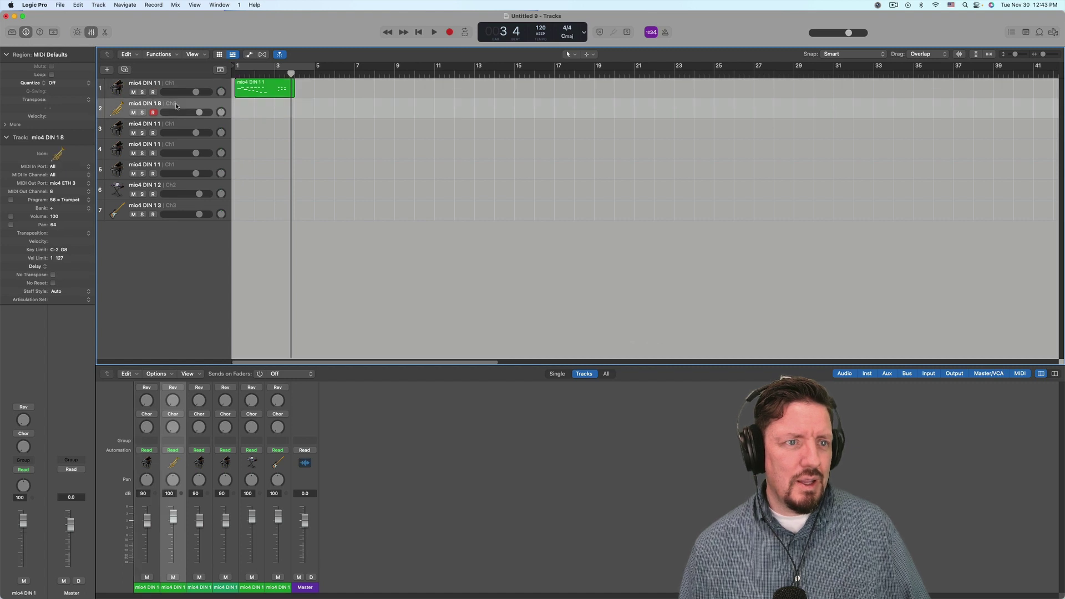
- Route track 2 to mio4 HST 5 and confirm track 1 also uses it
left_click(66, 183)
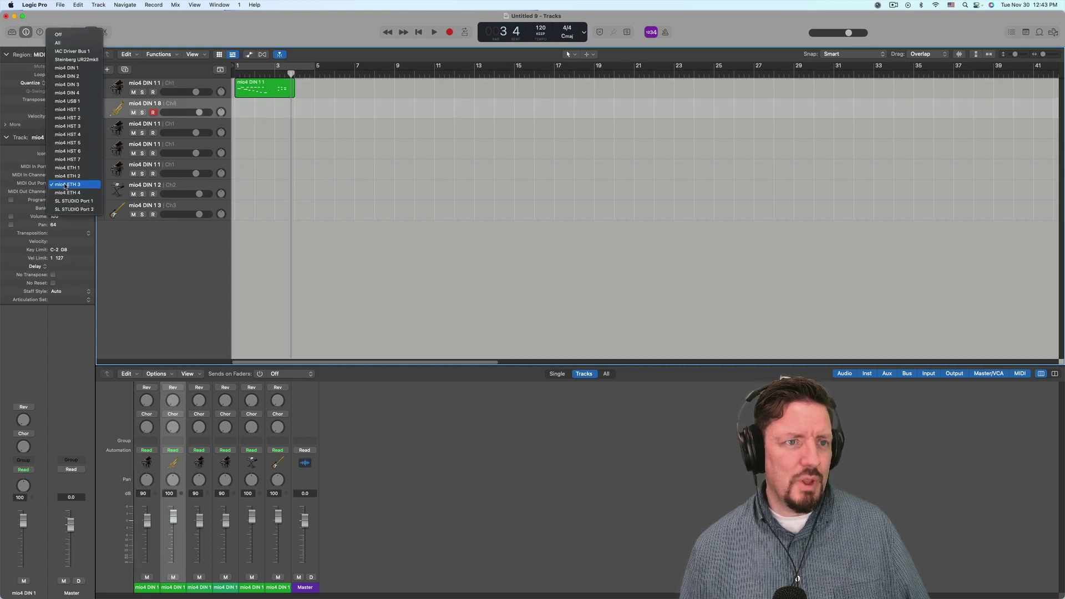
left_click(76, 144)
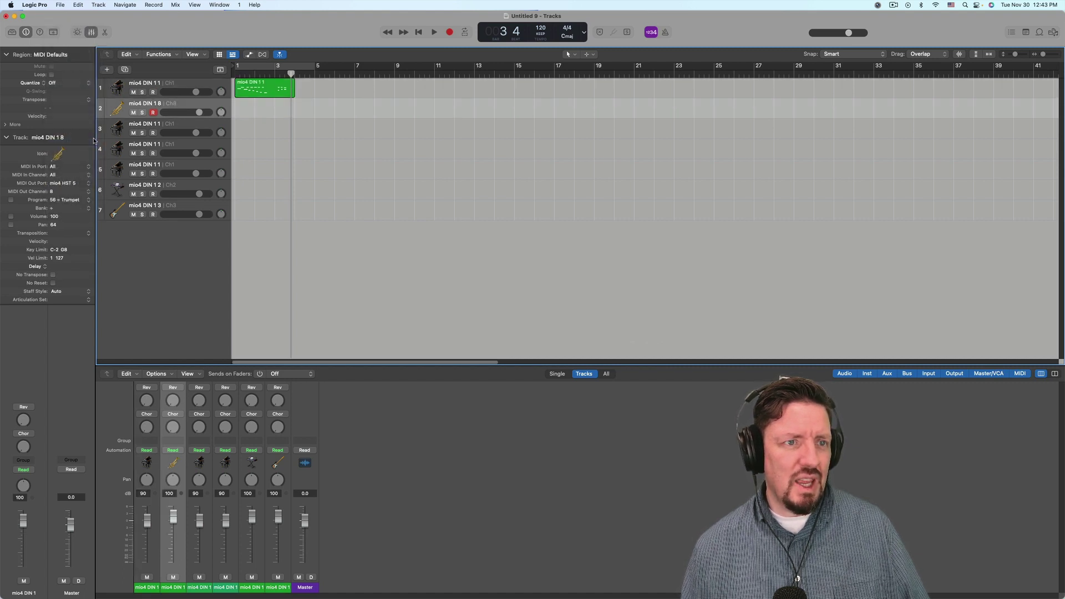
left_click(176, 82)
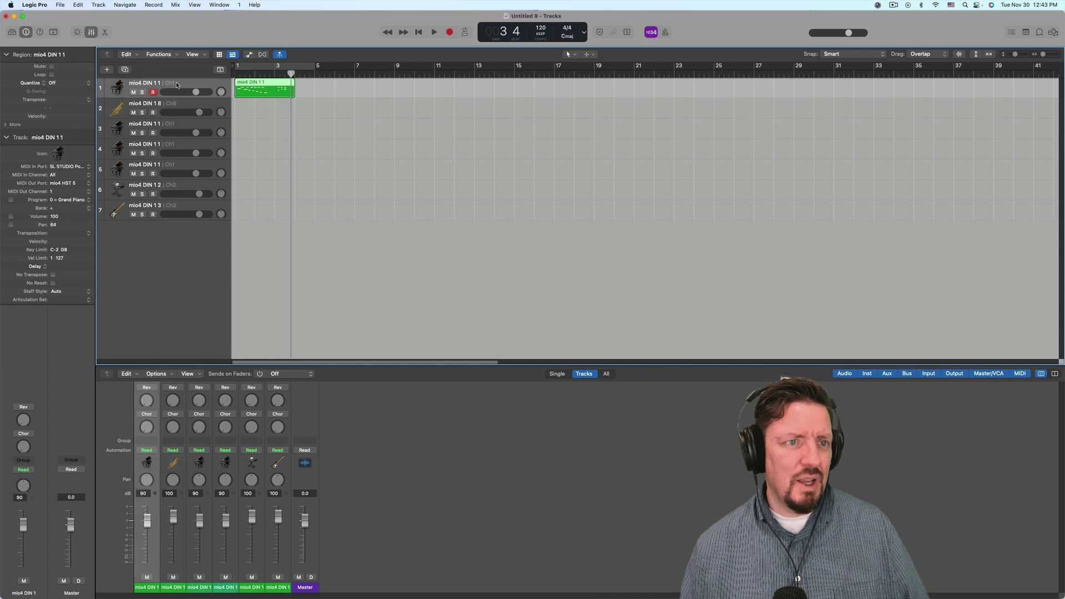
left_click(77, 184)
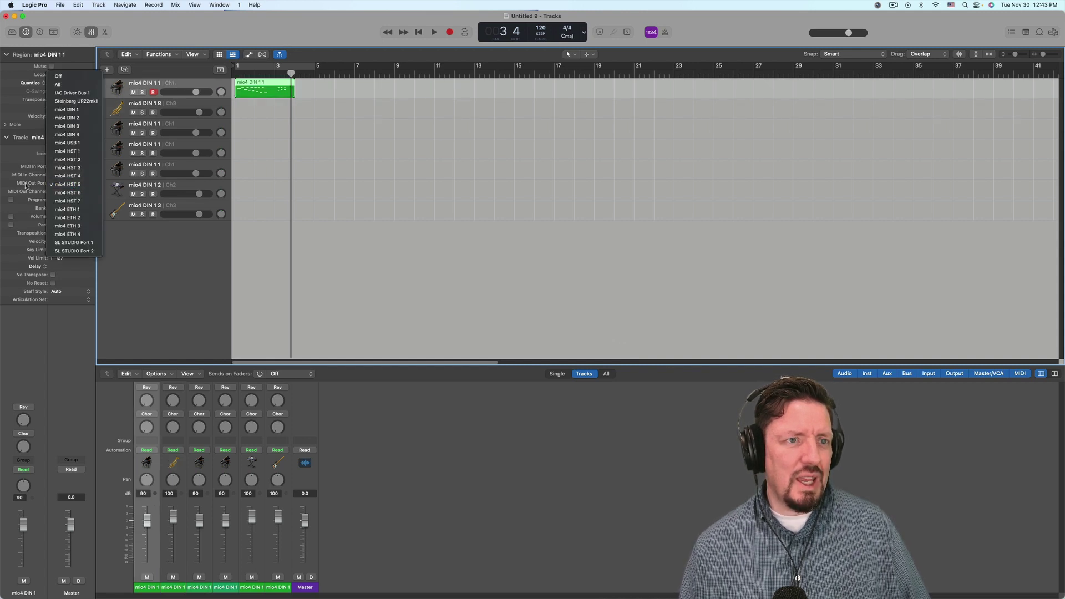
left_click(77, 185)
- Browse track 1's Reassign Track menu to mio4 DIN 1 Channel 2, then dismiss it
right_click(156, 84)
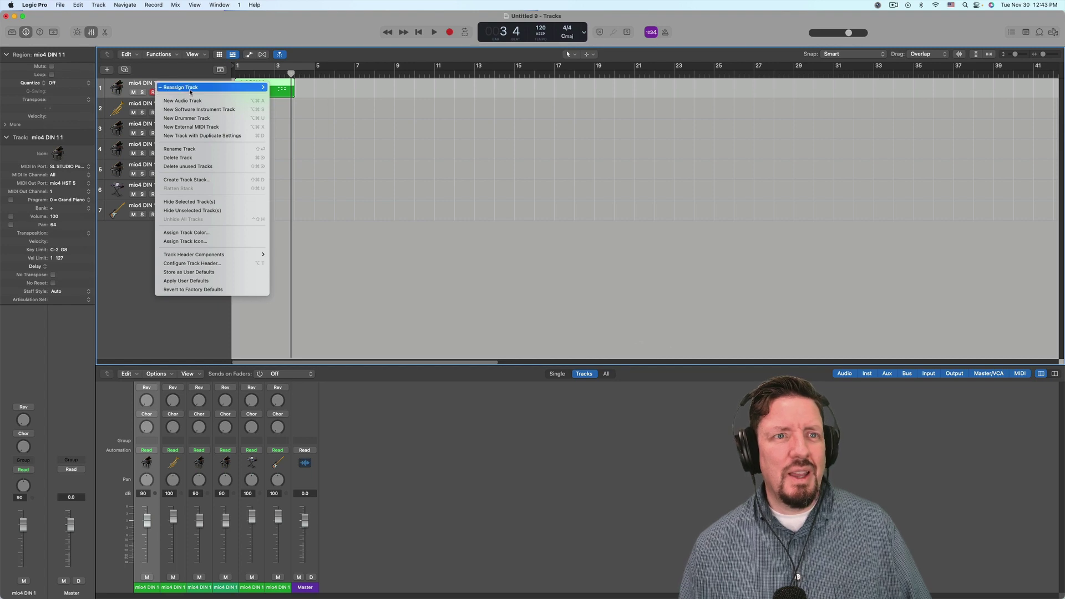
mouse_move(233, 87)
mouse_move(304, 98)
mouse_move(340, 96)
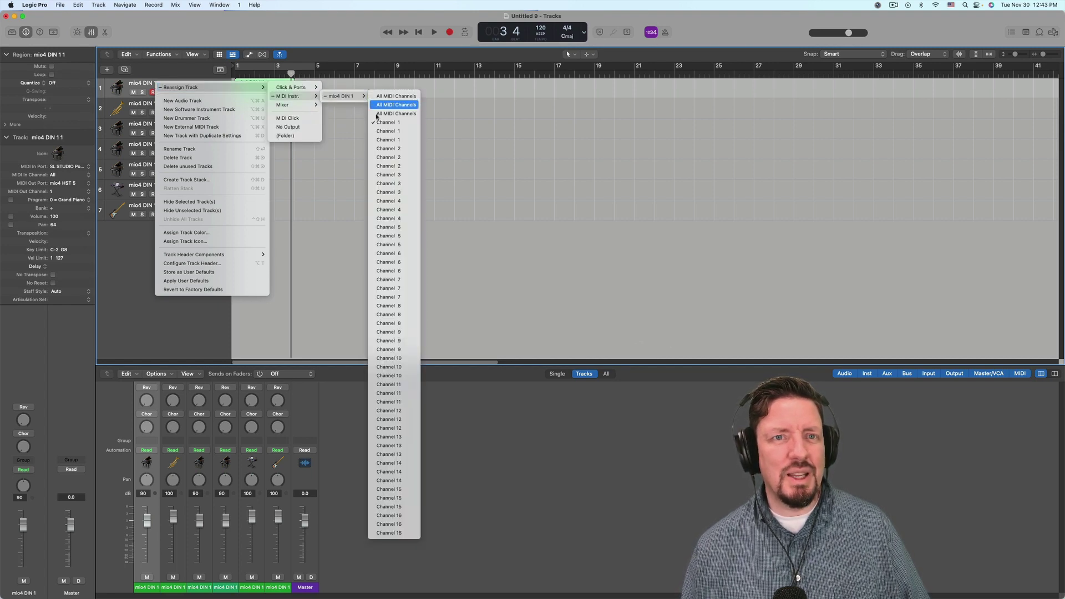
left_click(381, 158)
left_click(188, 73)
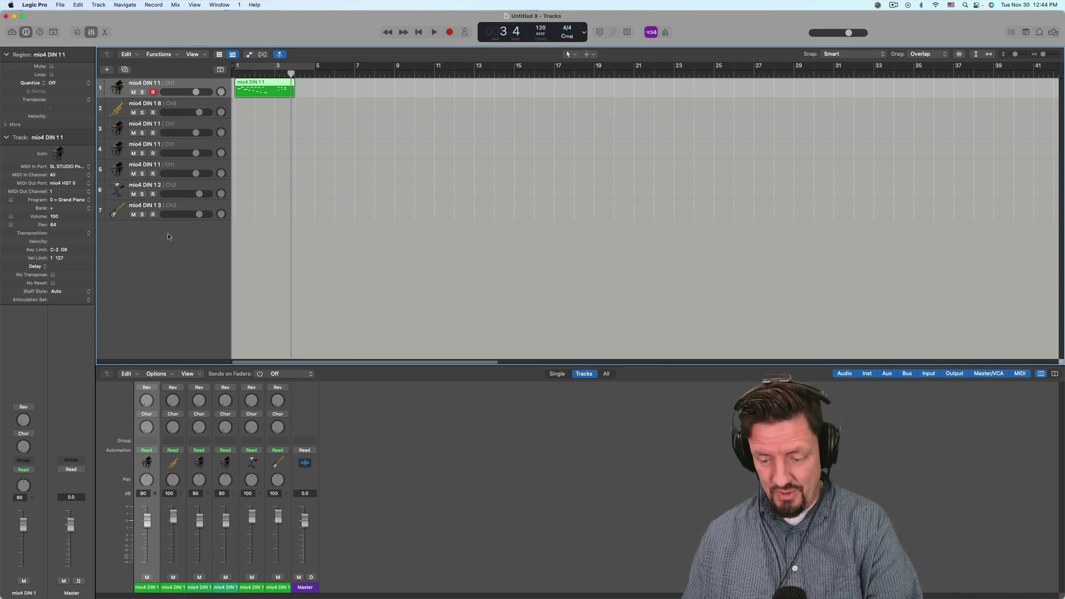
key("super+0")
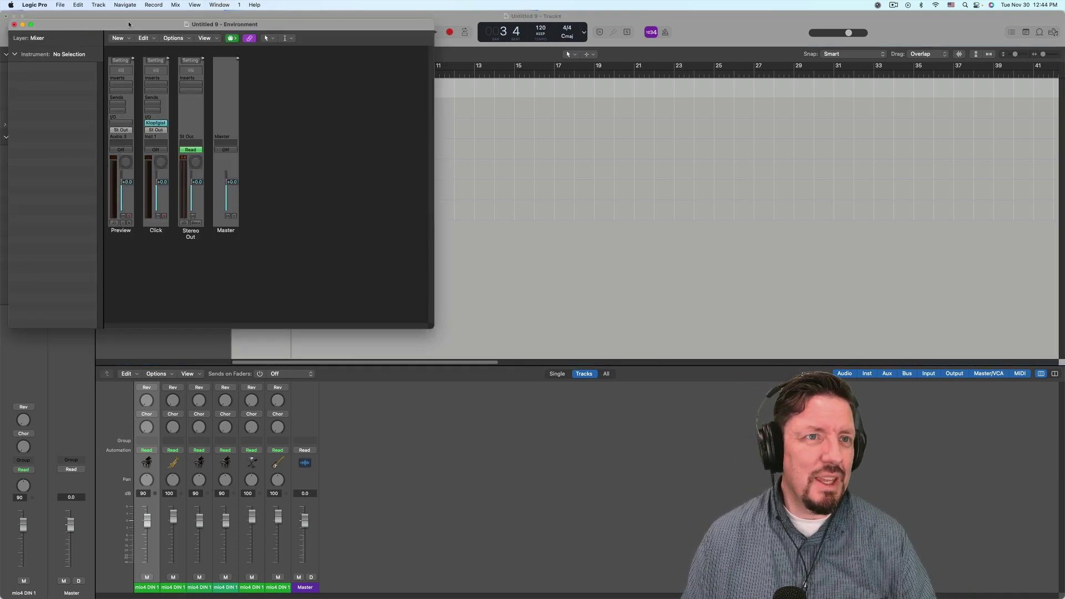
left_click_drag(129, 24, 389, 124)
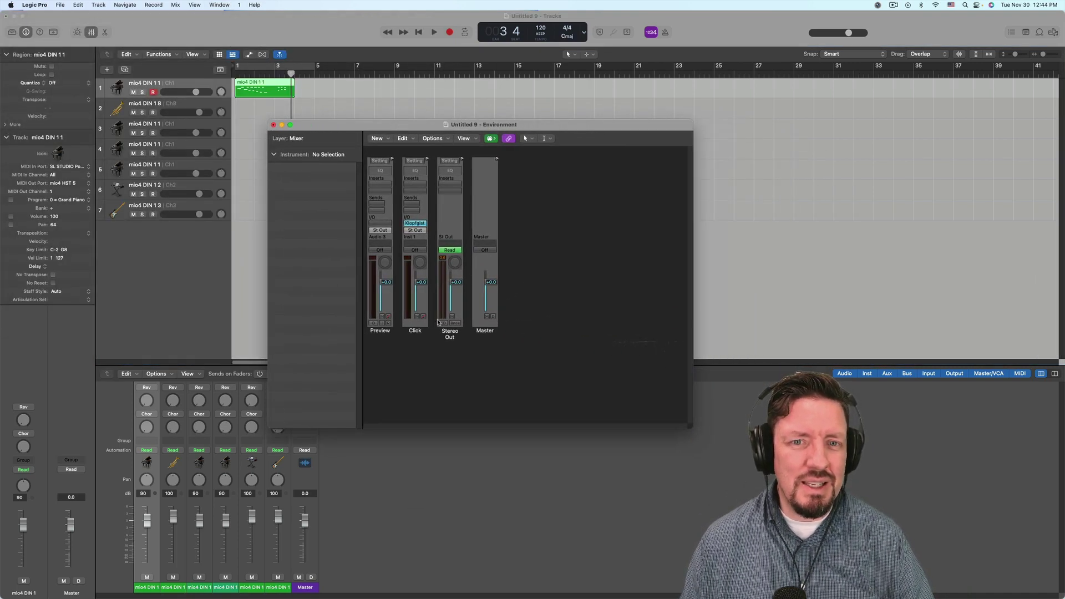
left_click(311, 139)
left_click(311, 132)
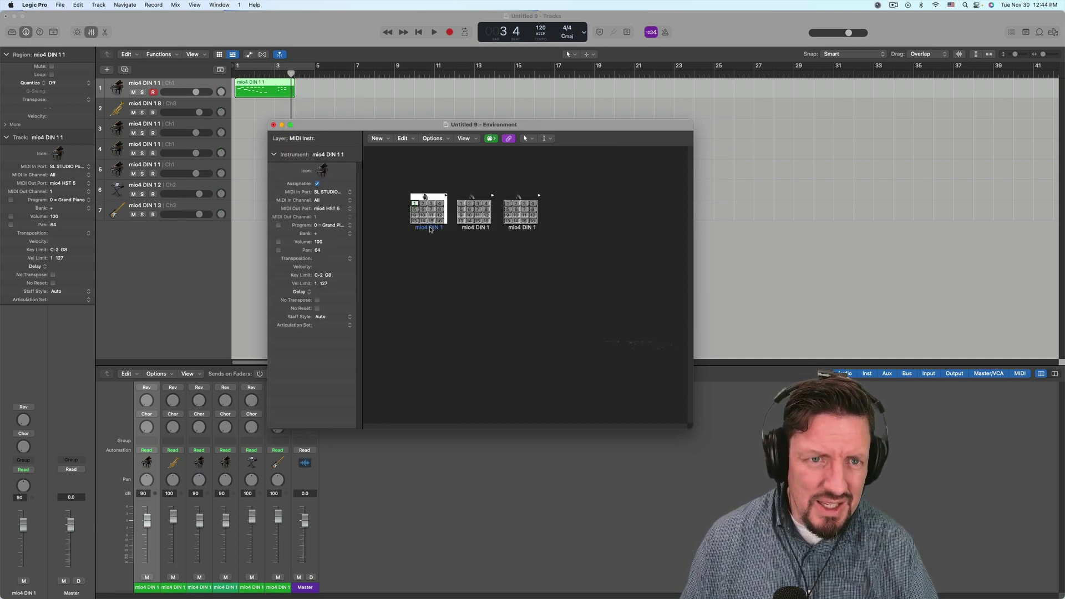
left_click(334, 193)
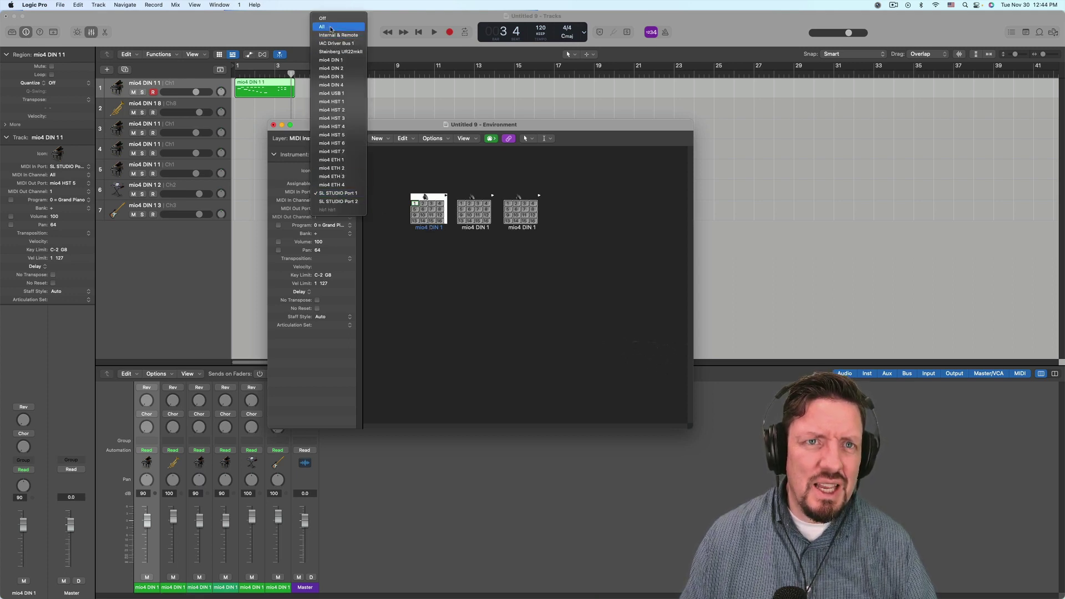
left_click(408, 225)
left_click(475, 229)
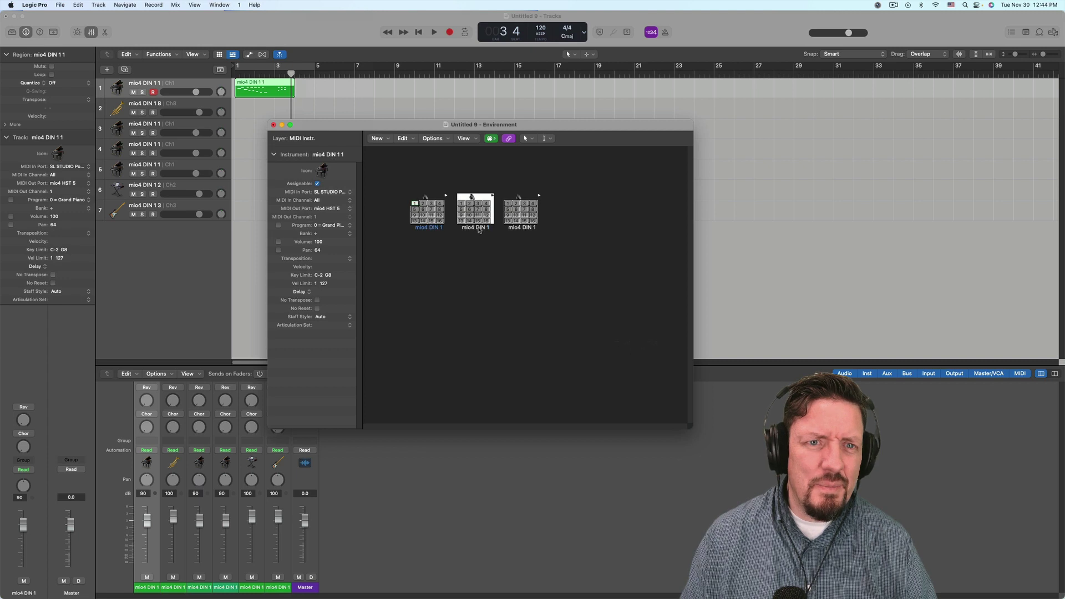
left_click(517, 231)
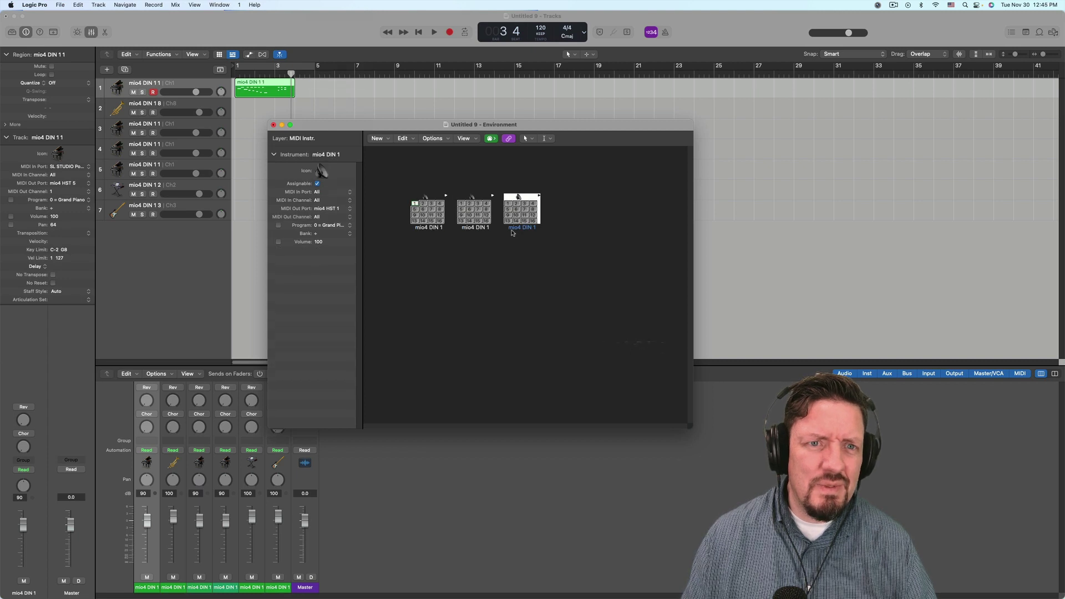
left_click(469, 229)
left_click(518, 232)
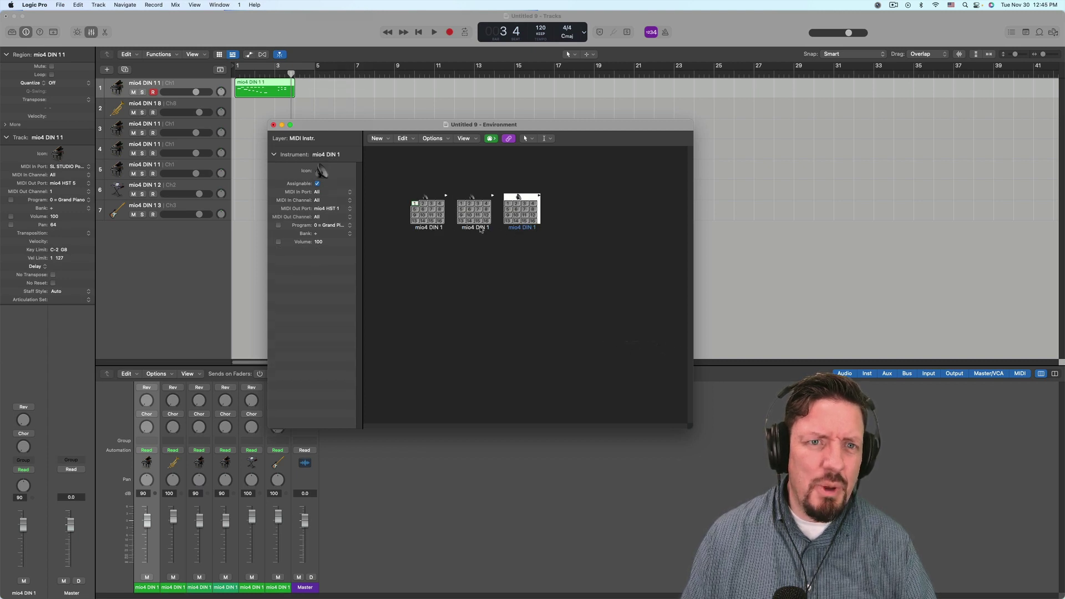
left_click(490, 230)
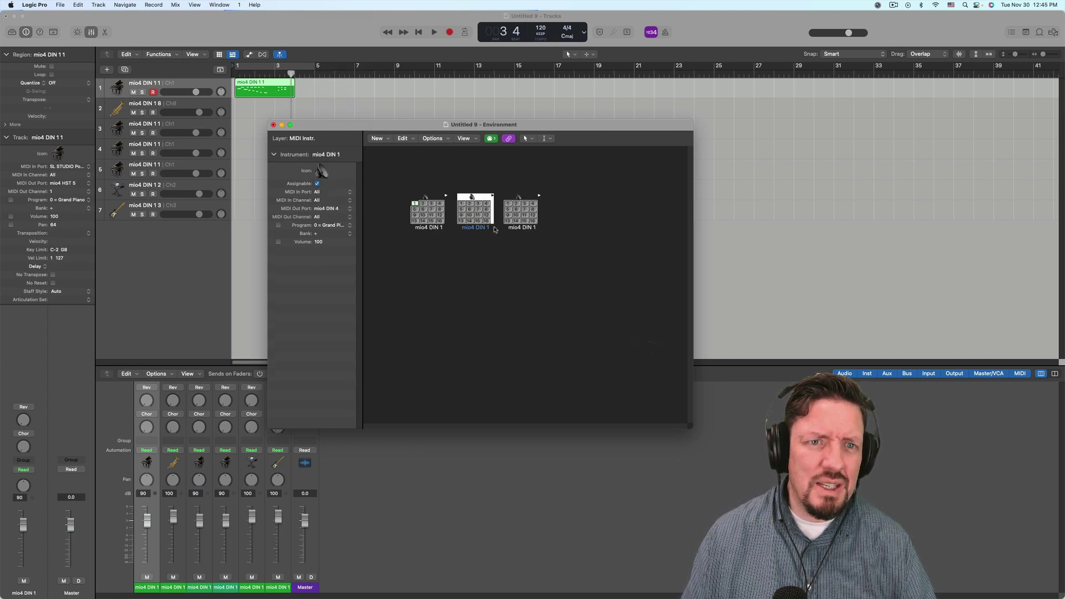
left_click(272, 125)
left_click(180, 207)
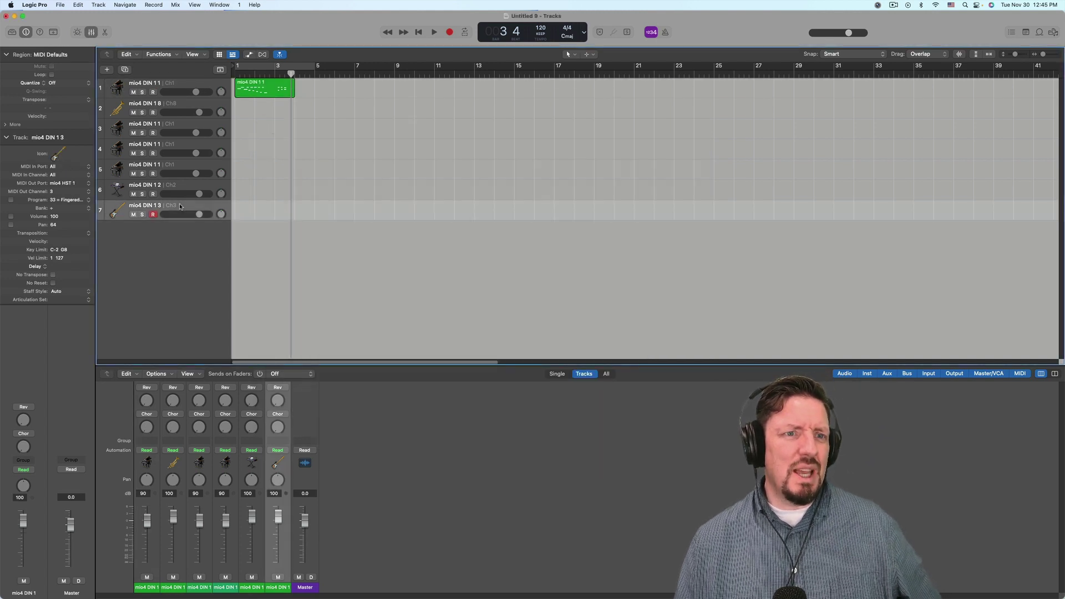
- Add tracks mio4 DIN 1 4 on channel 4 and mio4 DIN 1 5 on channel 5
double_click(167, 237)
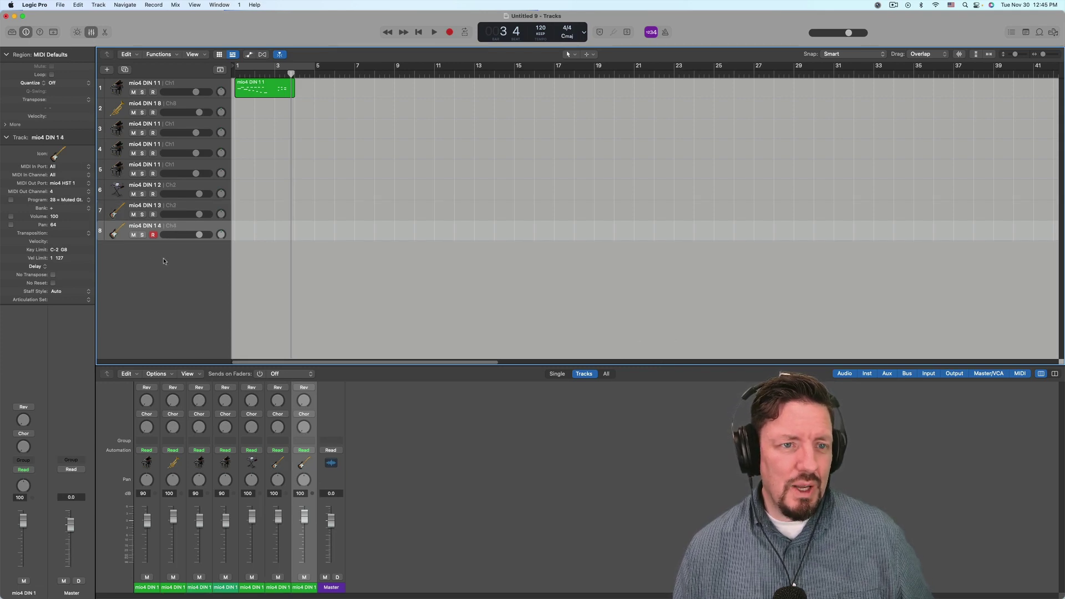
double_click(164, 262)
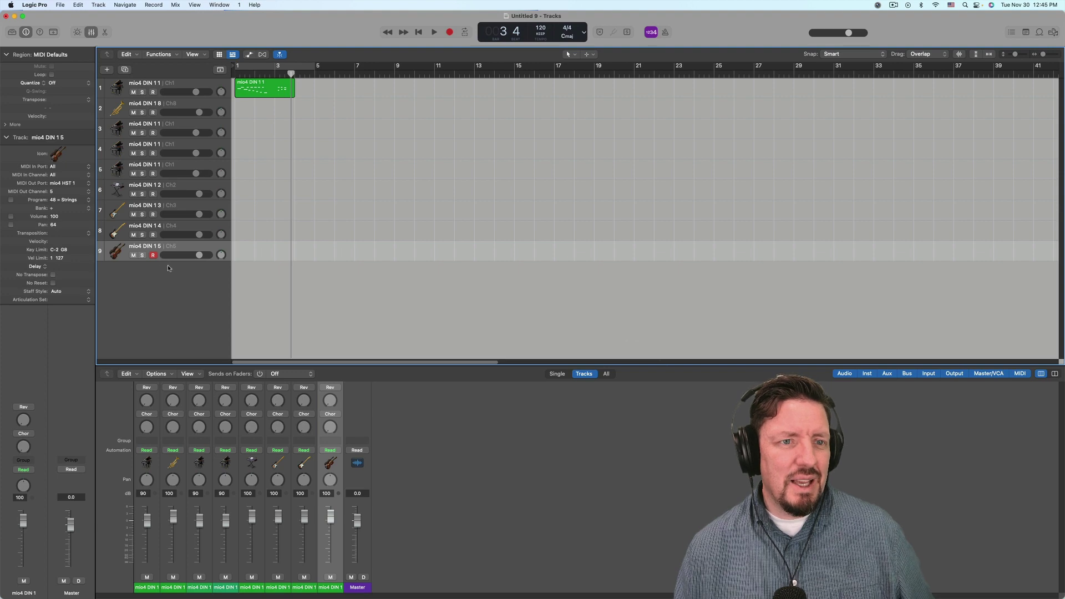
left_click(100, 5)
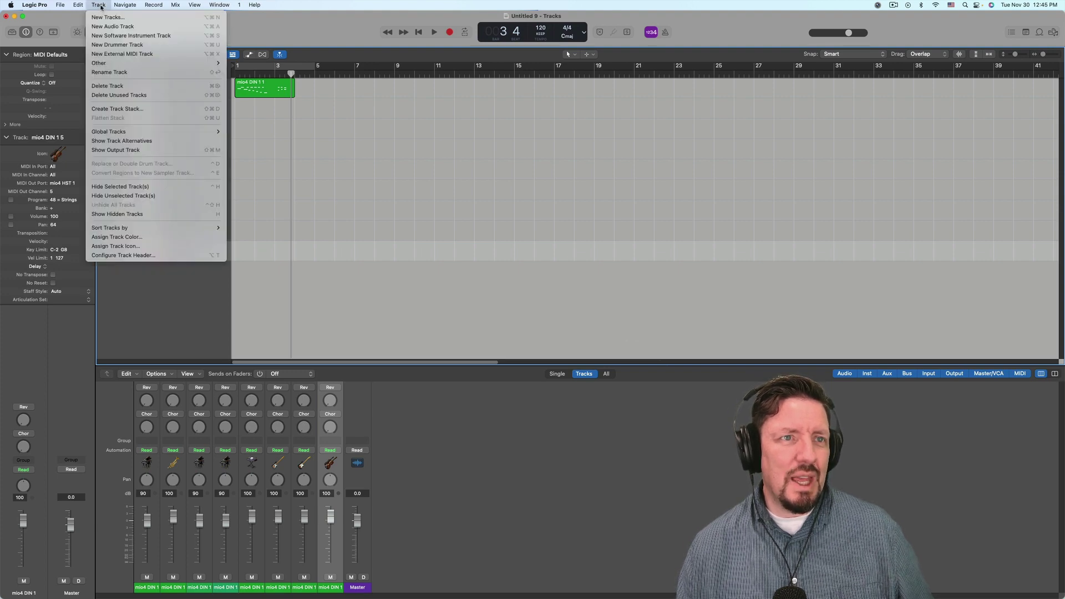
key("Escape")
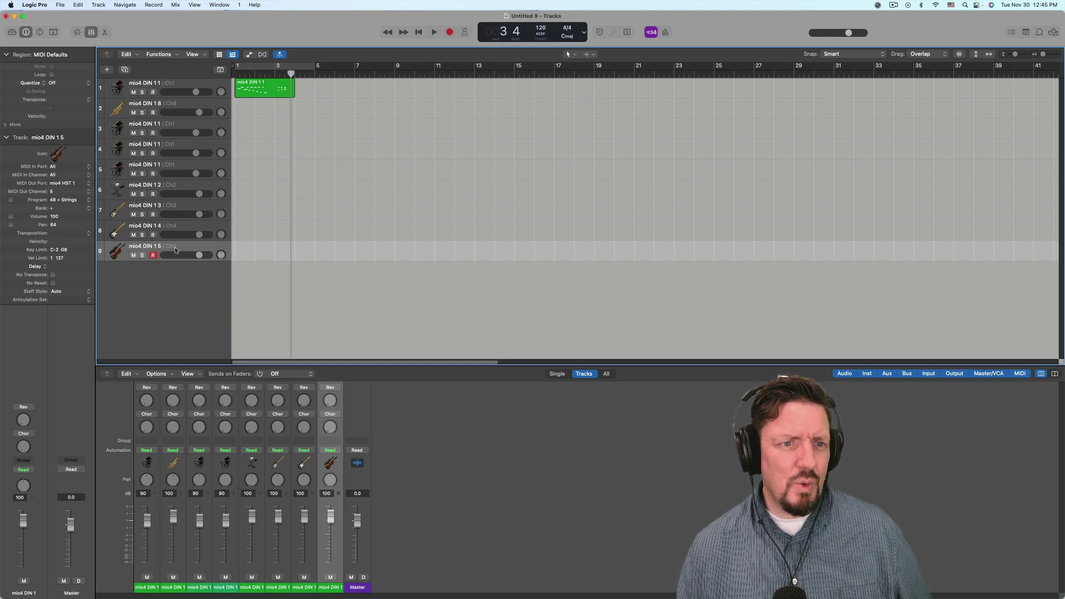
- Add a tenth external MIDI track, then review the settings of tracks 7, 8 and 9
left_click(99, 5)
left_click(108, 54)
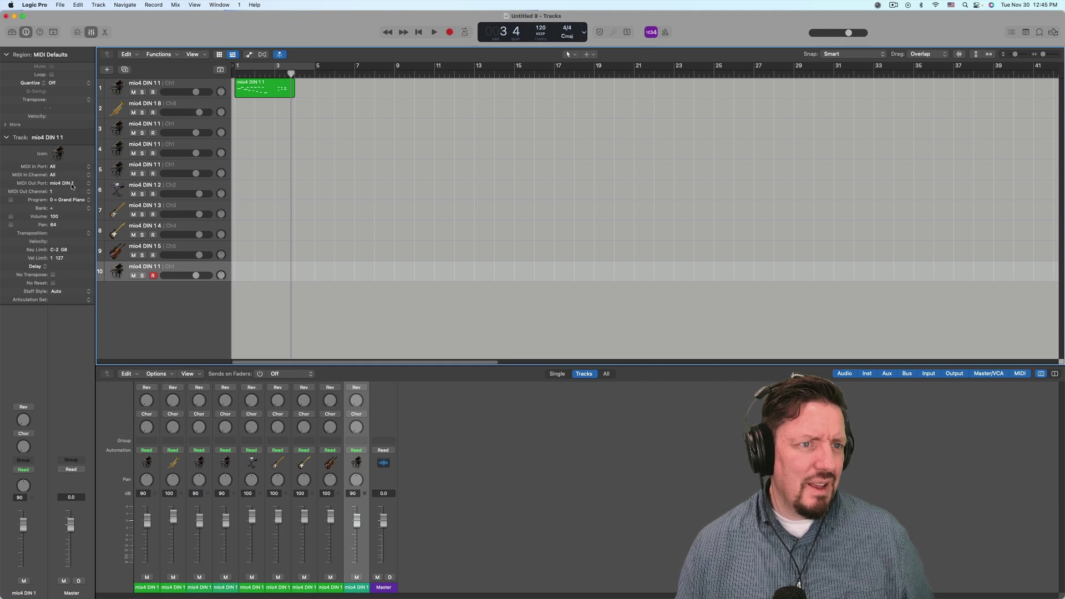
left_click(161, 251)
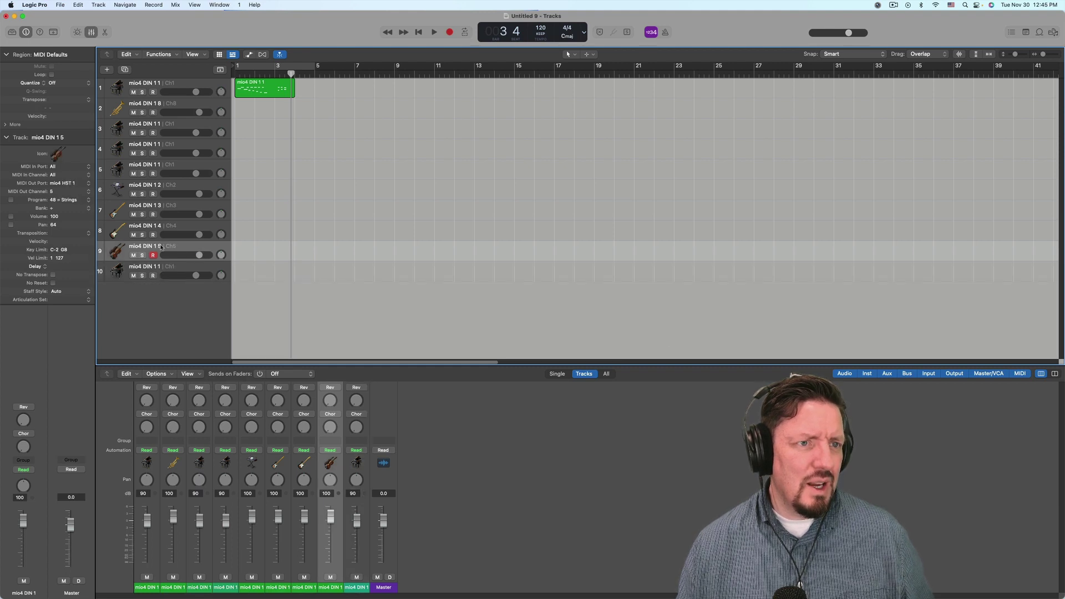
left_click(168, 228)
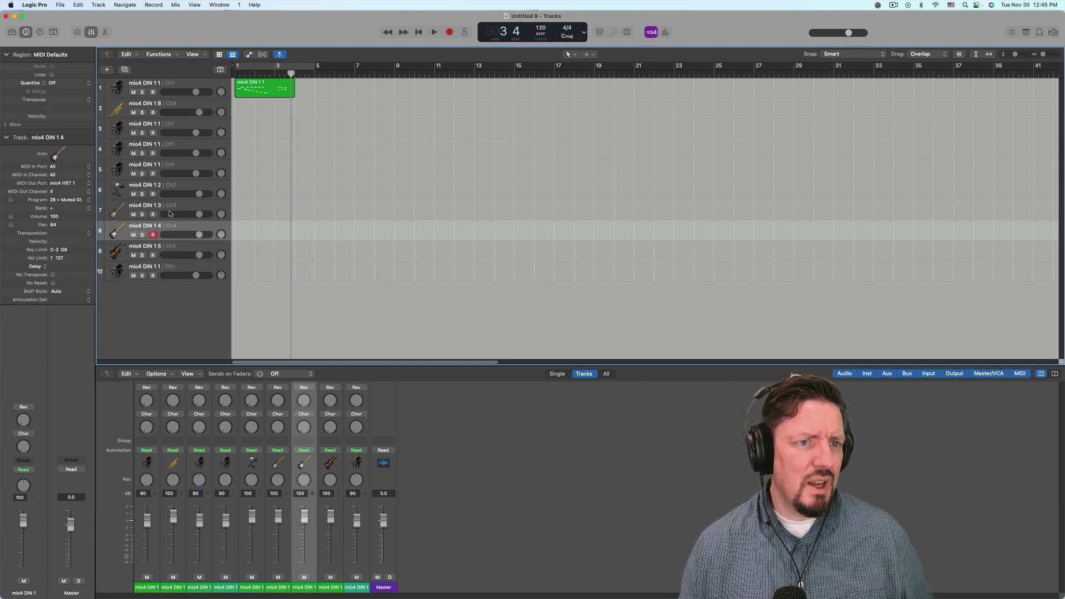
left_click(171, 206)
left_click(176, 248)
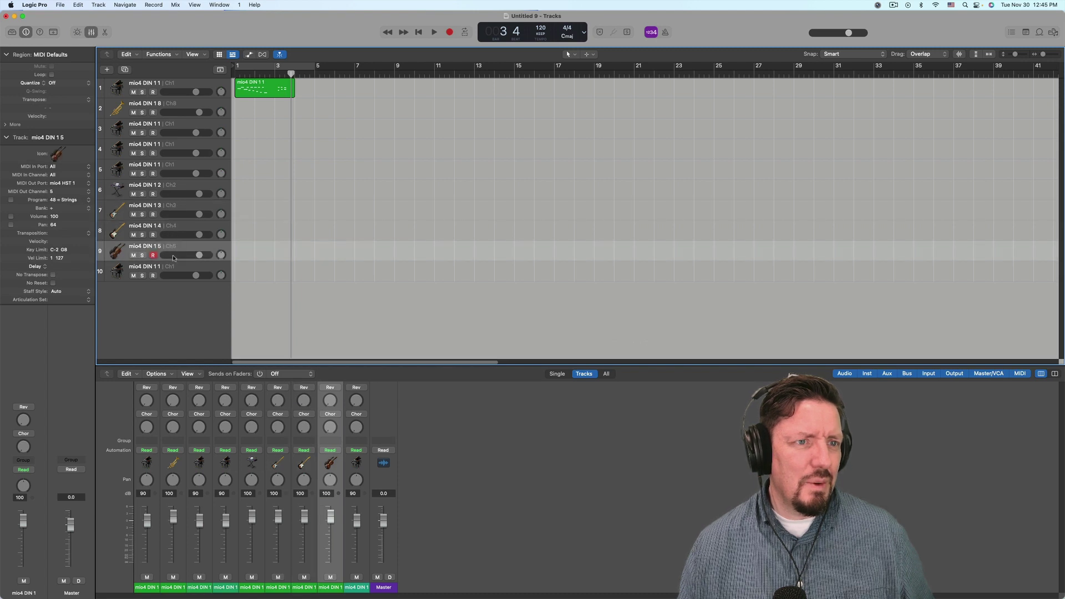
- Send track 10's MIDI output to the Steinberg interface and compare output ports on tracks 5–9
left_click(173, 269)
left_click(80, 185)
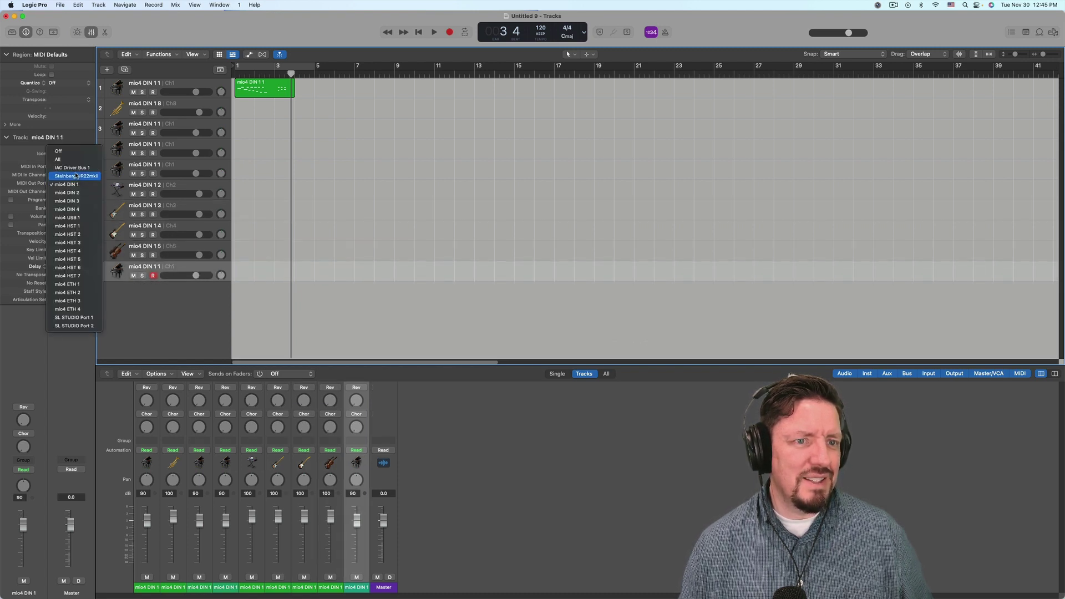
left_click(76, 175)
left_click(173, 250)
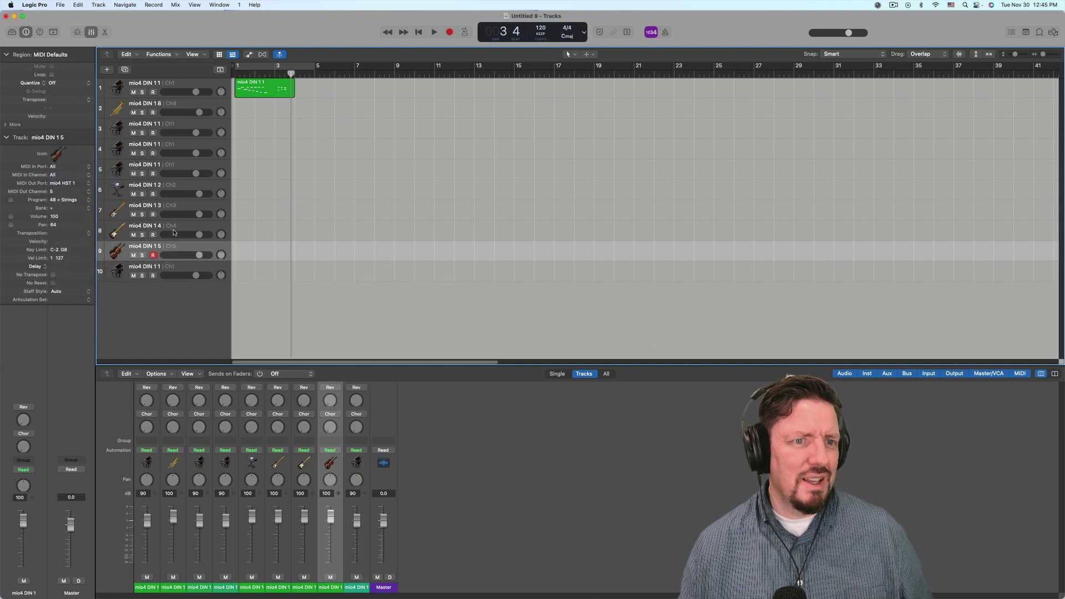
left_click(175, 225)
left_click(178, 206)
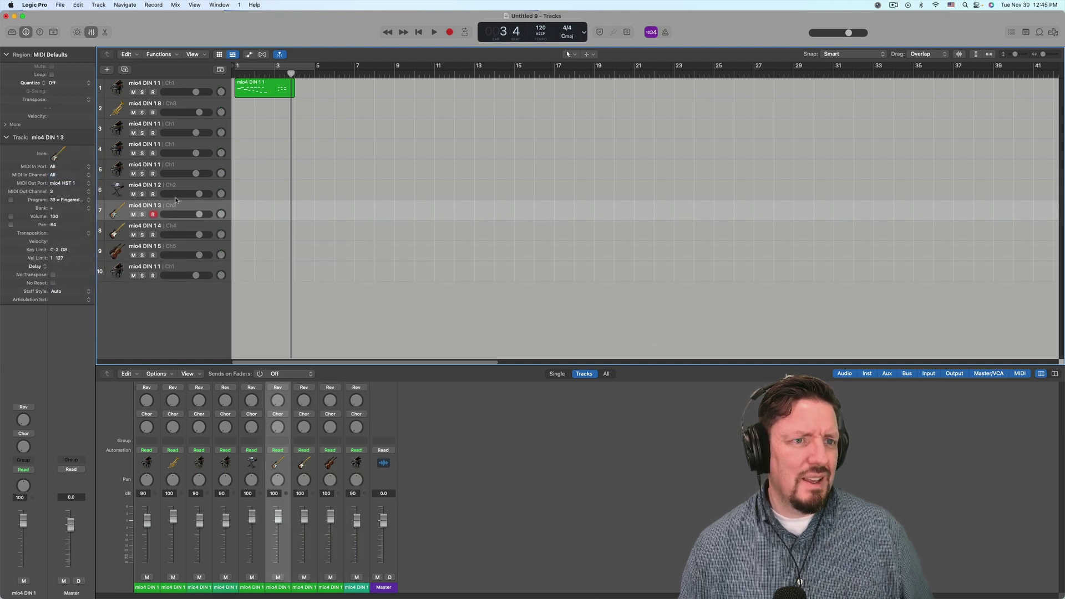
left_click(179, 187)
left_click(177, 169)
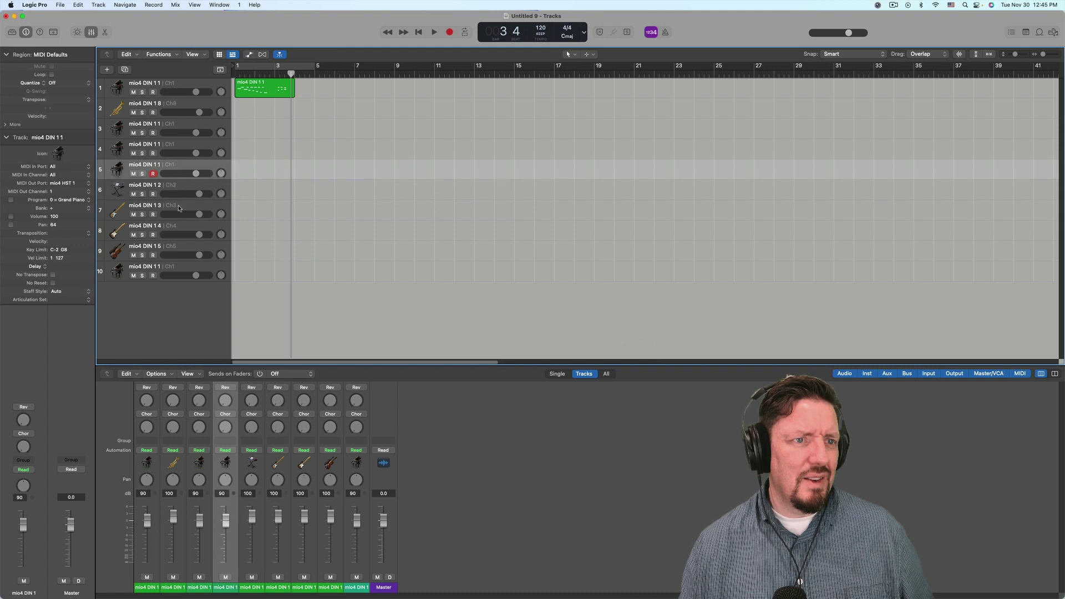
- Set track 9's MIDI Out Port to mio4 USB 1 and confirm linked tracks 8, 7, 6
left_click(178, 247)
left_click(76, 182)
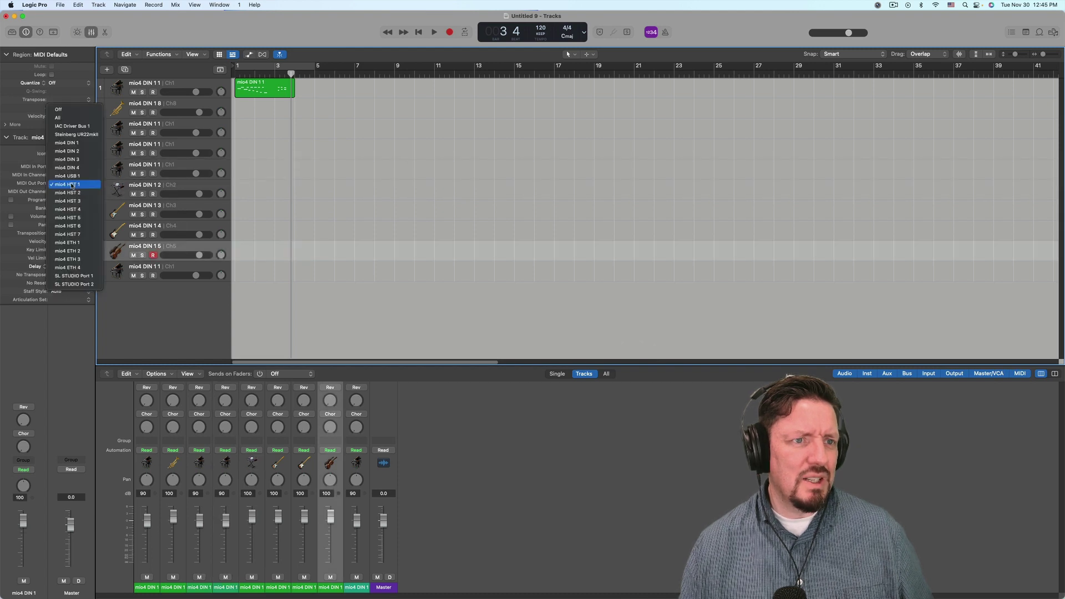
key("Return")
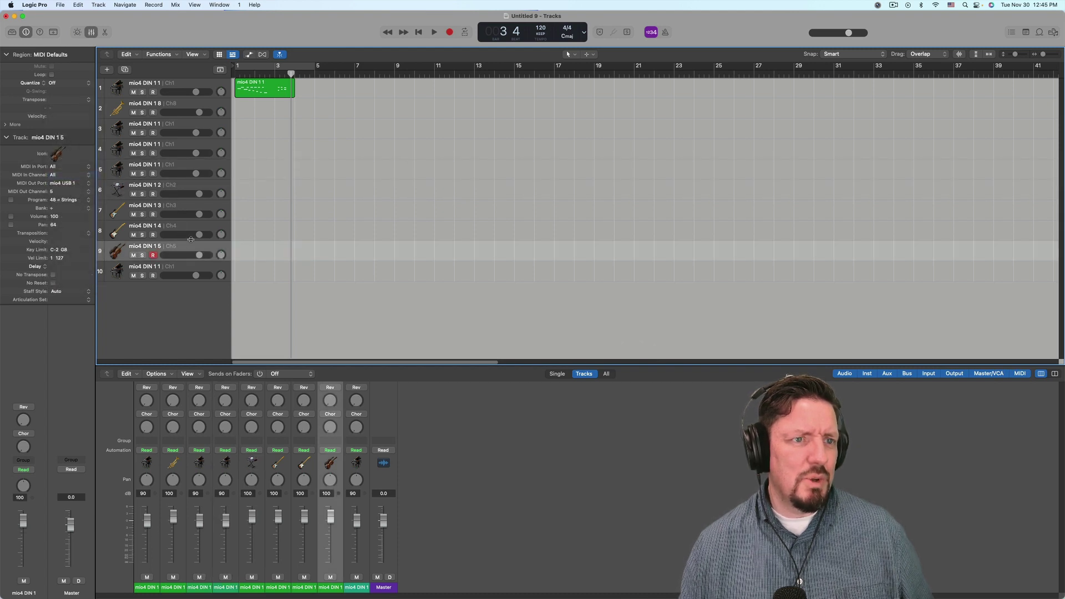
left_click(185, 224)
left_click(184, 209)
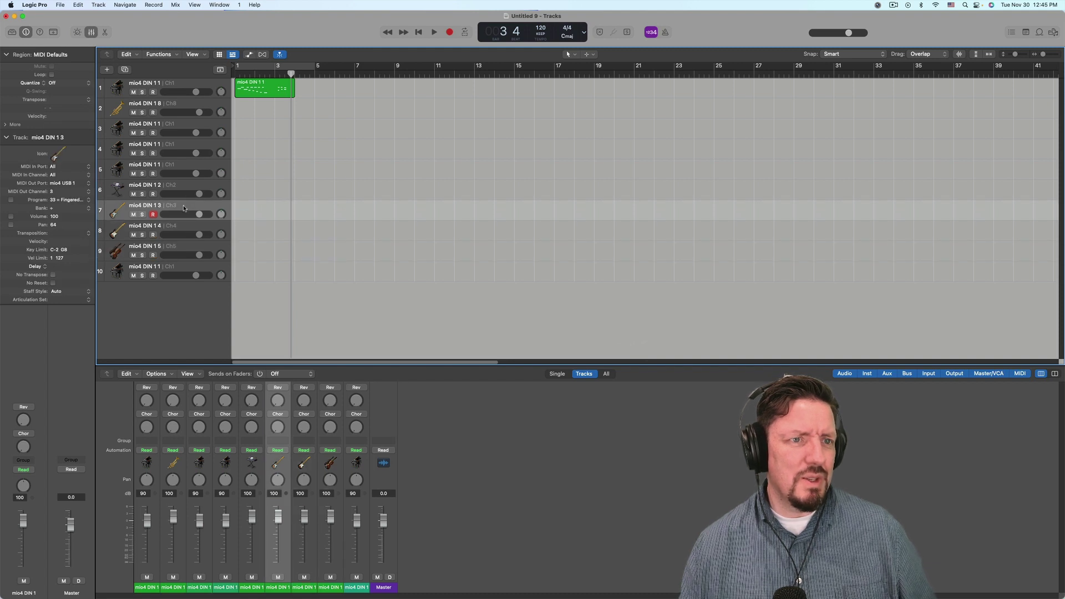
left_click(182, 188)
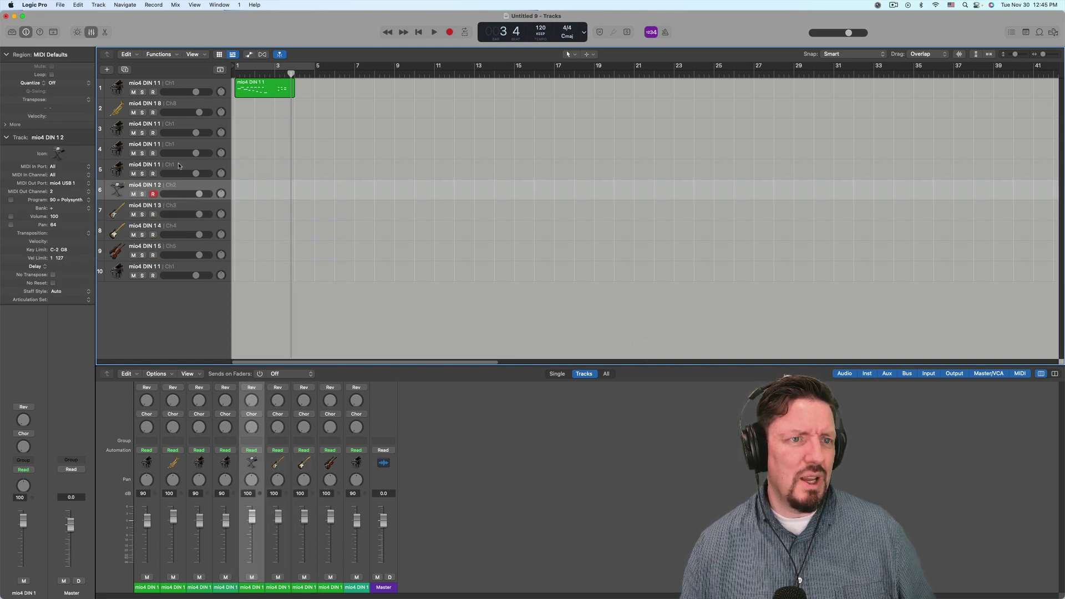
left_click(179, 165)
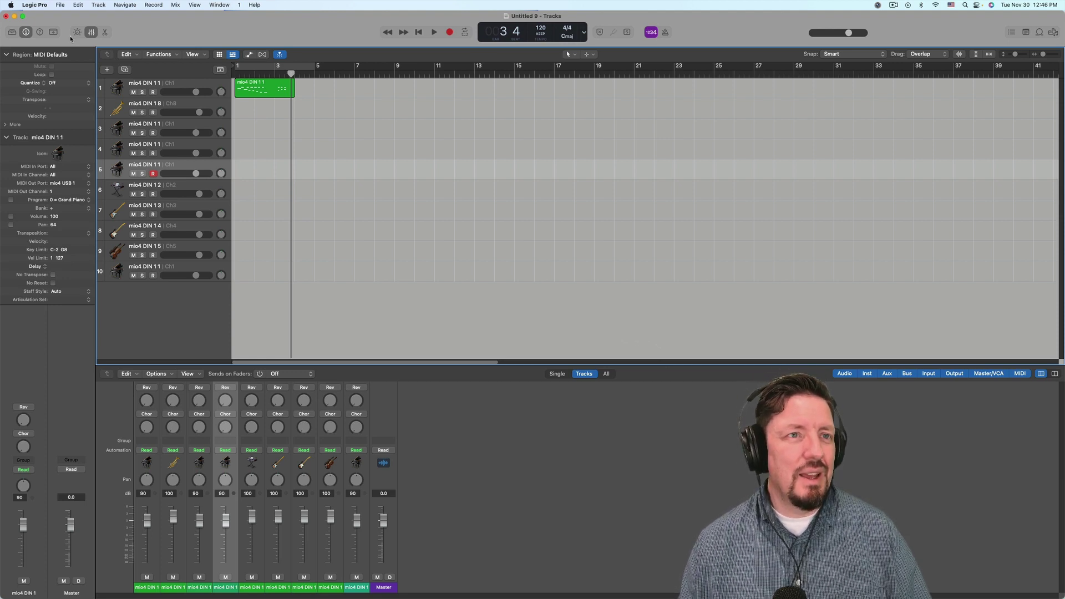
left_click(98, 4)
mouse_move(166, 63)
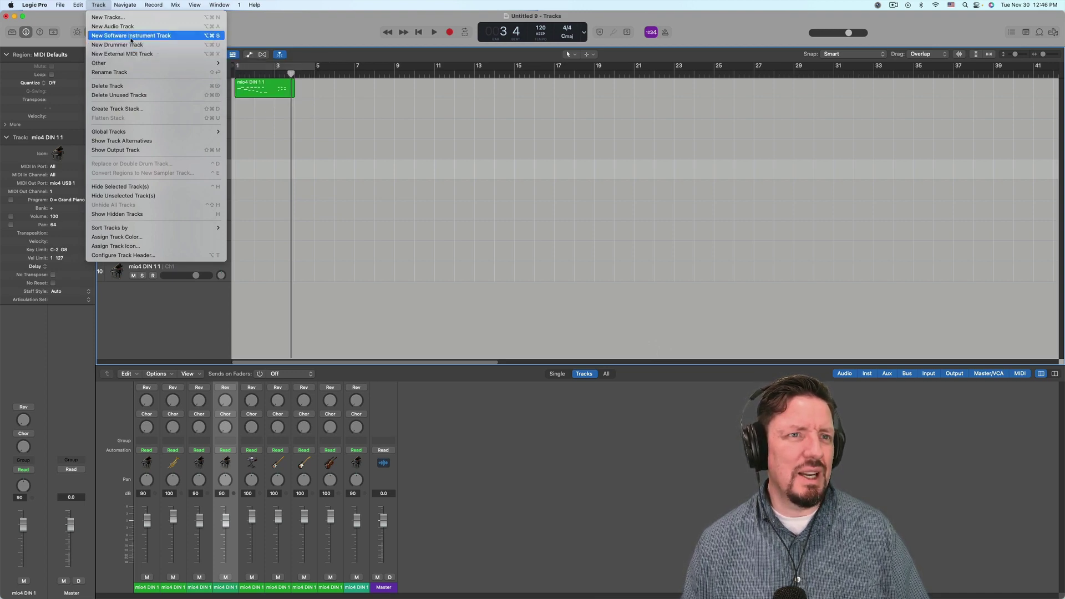
left_click(98, 6)
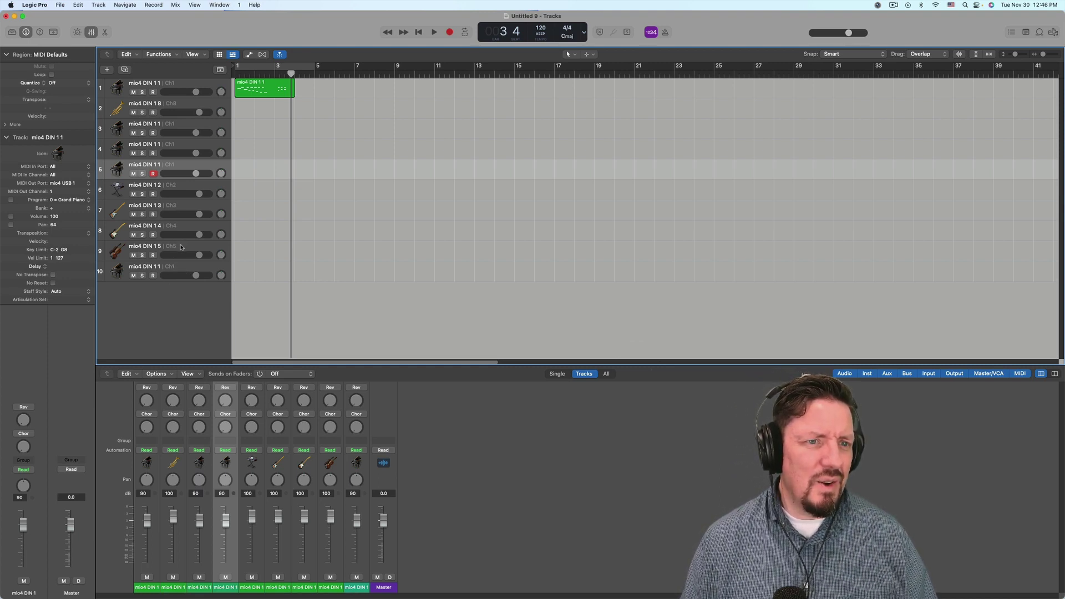
left_click(180, 247)
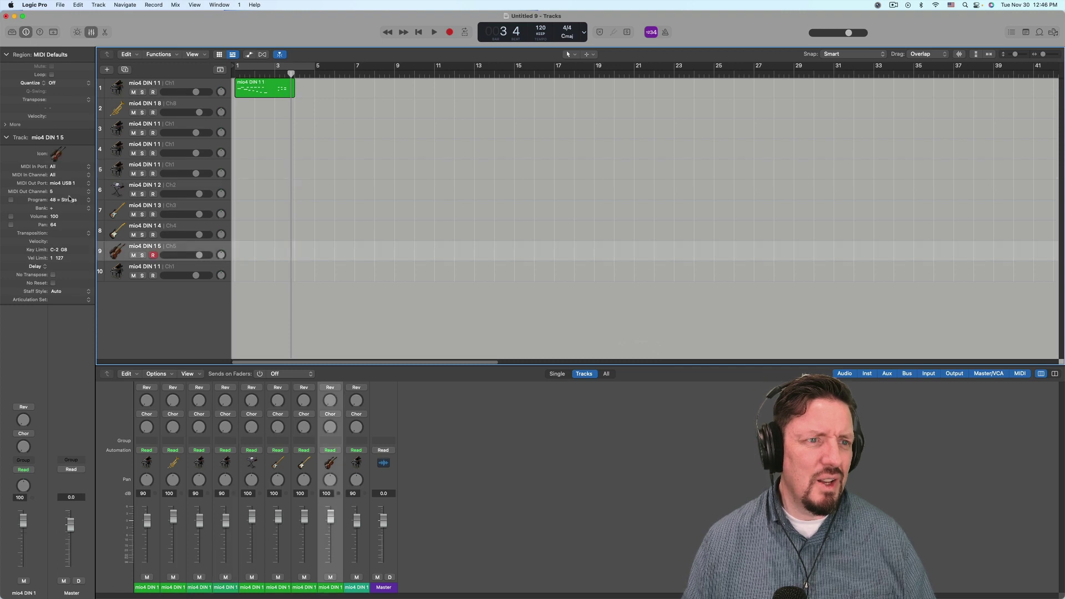
left_click(178, 227)
left_click(172, 206)
left_click(178, 188)
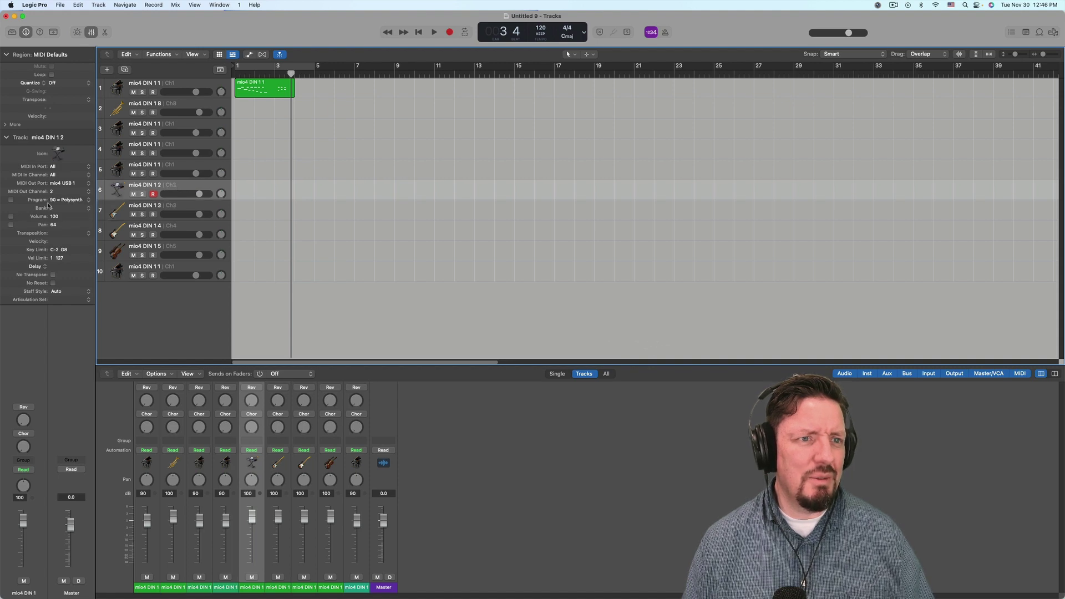
left_click(180, 165)
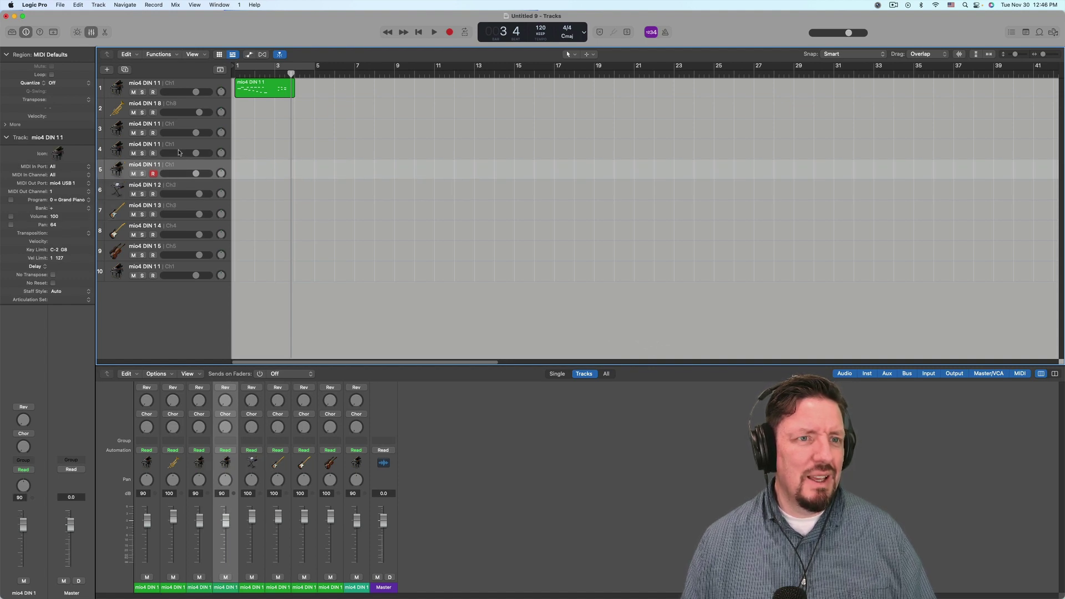